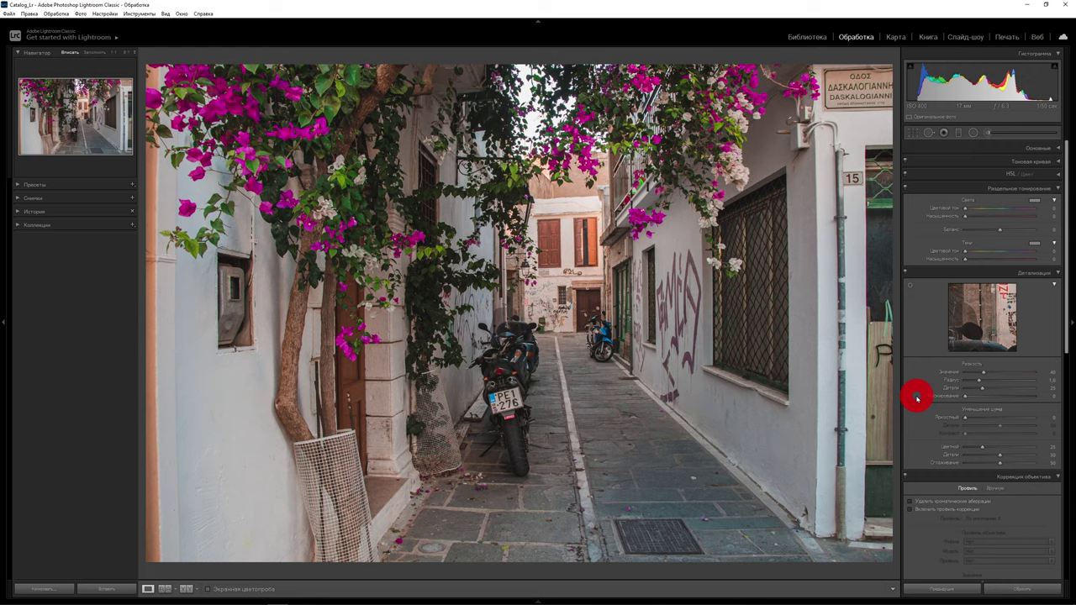
# Alt-preview highlight hues, then tint the highlights warm orange at hue 33, saturation 26.
pyautogui.press('alt')
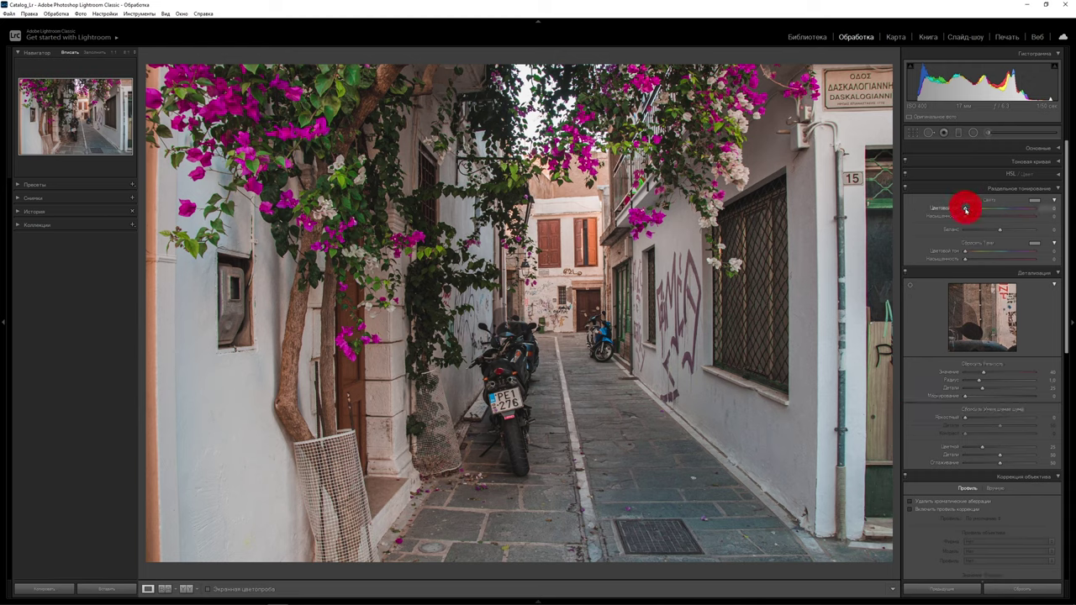
pyautogui.moveTo(965, 209); pyautogui.dragTo(967, 209)
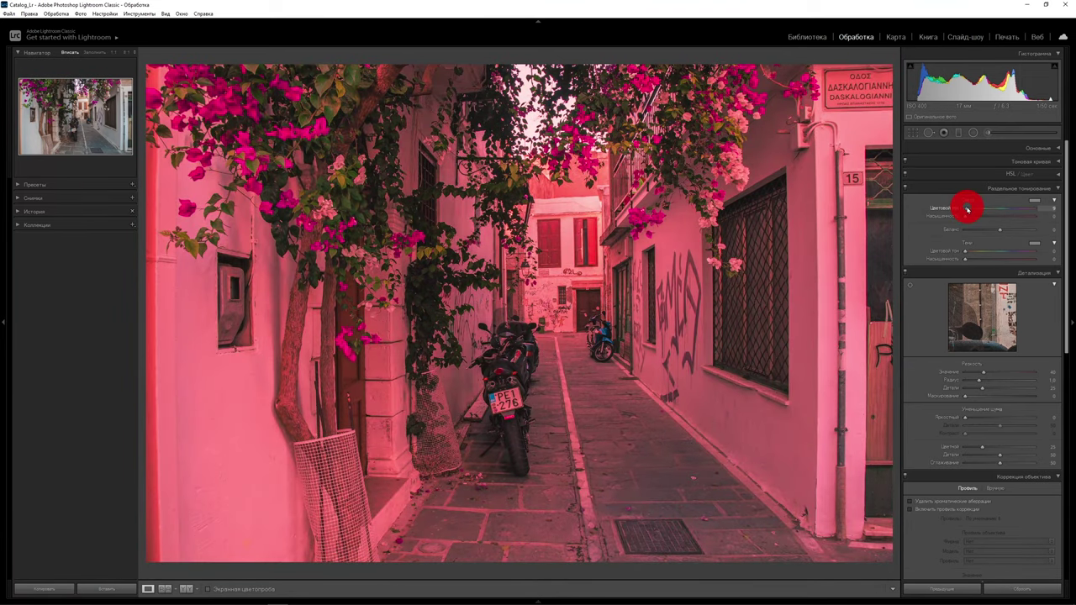
pyautogui.moveTo(967, 209); pyautogui.dragTo(979, 206)
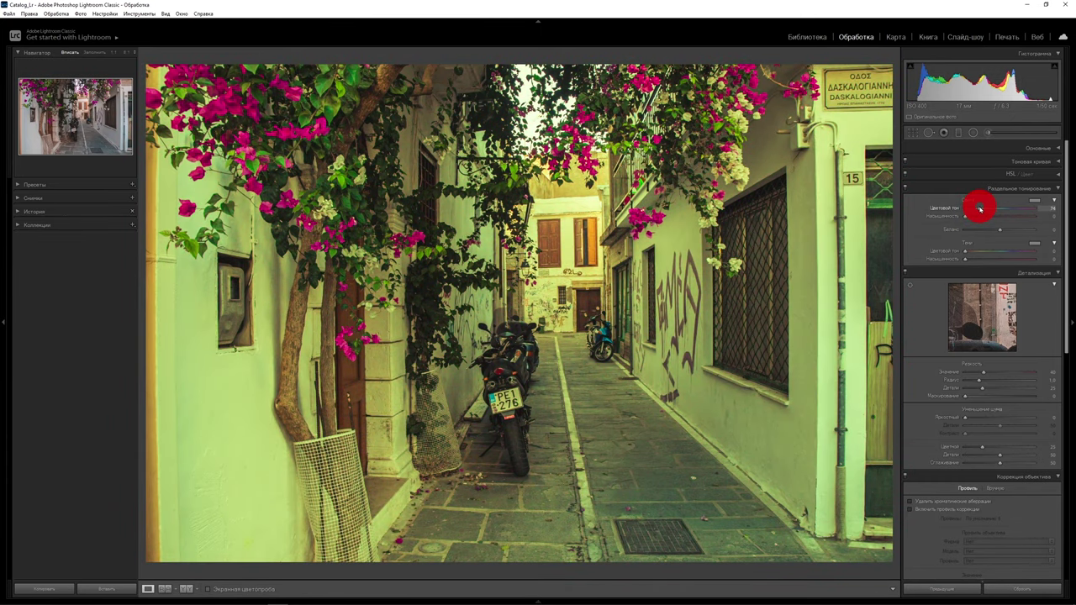
pyautogui.moveTo(979, 207); pyautogui.dragTo(979, 210)
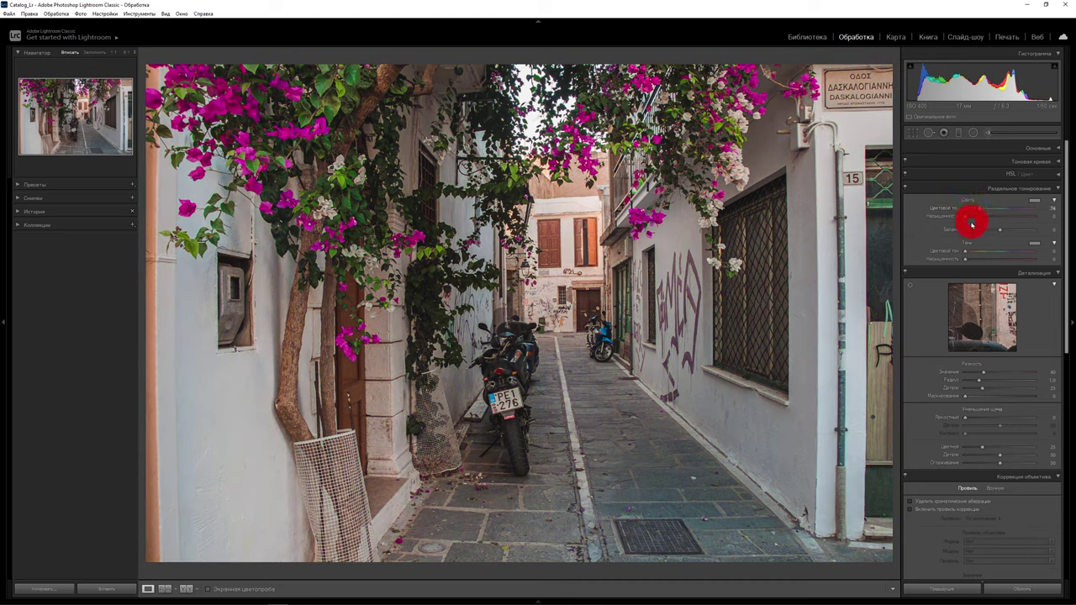
pyautogui.moveTo(980, 209)
pyautogui.mouseDown()
pyautogui.moveTo(982, 220)
pyautogui.moveTo(966, 217)
pyautogui.moveTo(1053, 224)
pyautogui.mouseUp()
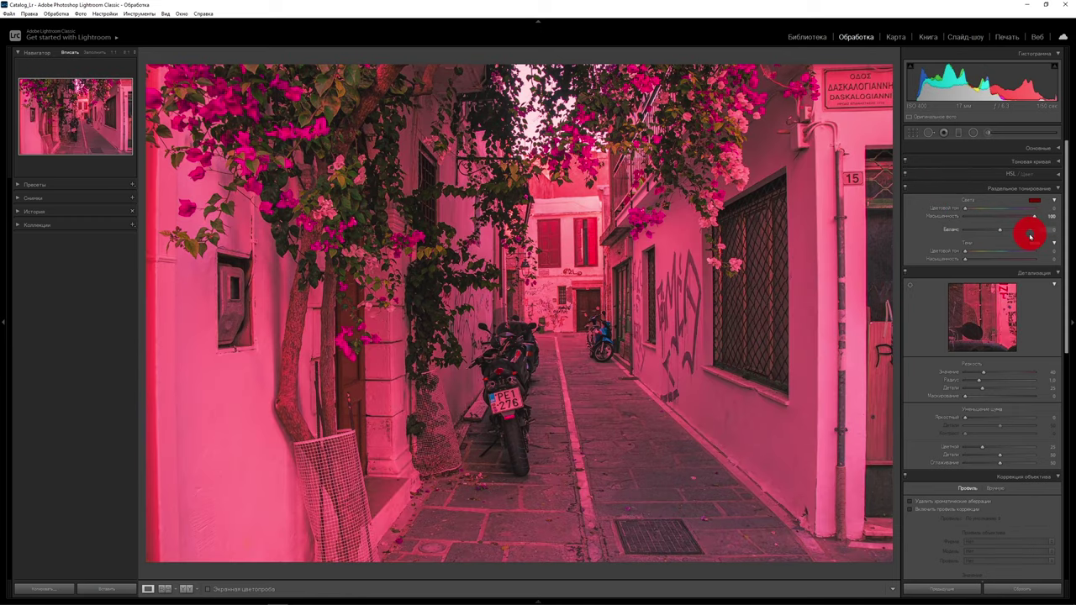
pyautogui.moveTo(963, 209); pyautogui.dragTo(973, 209)
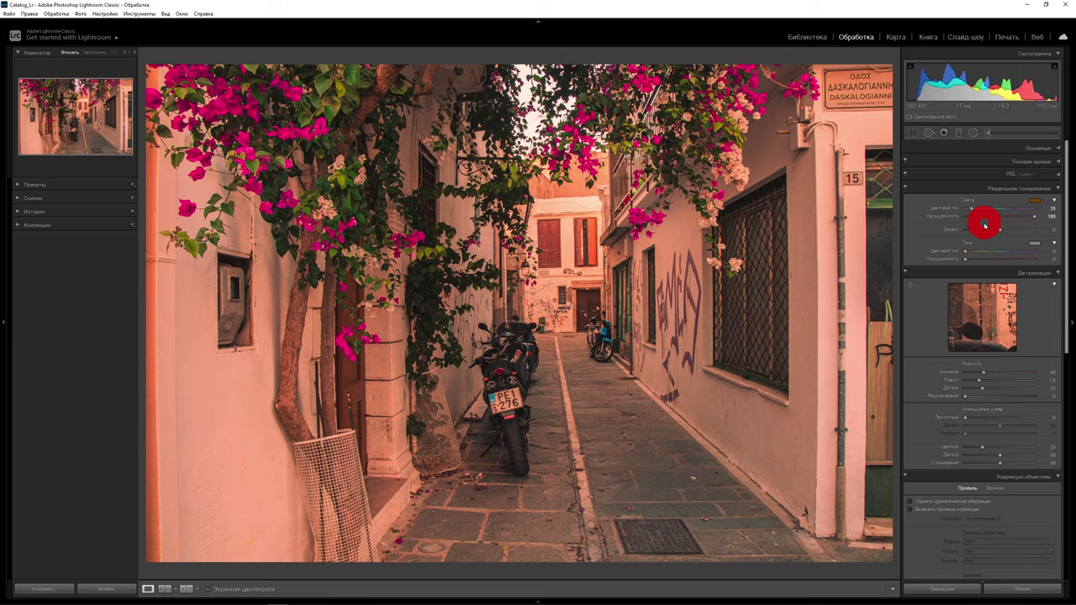
pyautogui.moveTo(984, 224)
pyautogui.mouseDown()
pyautogui.moveTo(1034, 219)
pyautogui.moveTo(984, 215)
pyautogui.mouseUp()
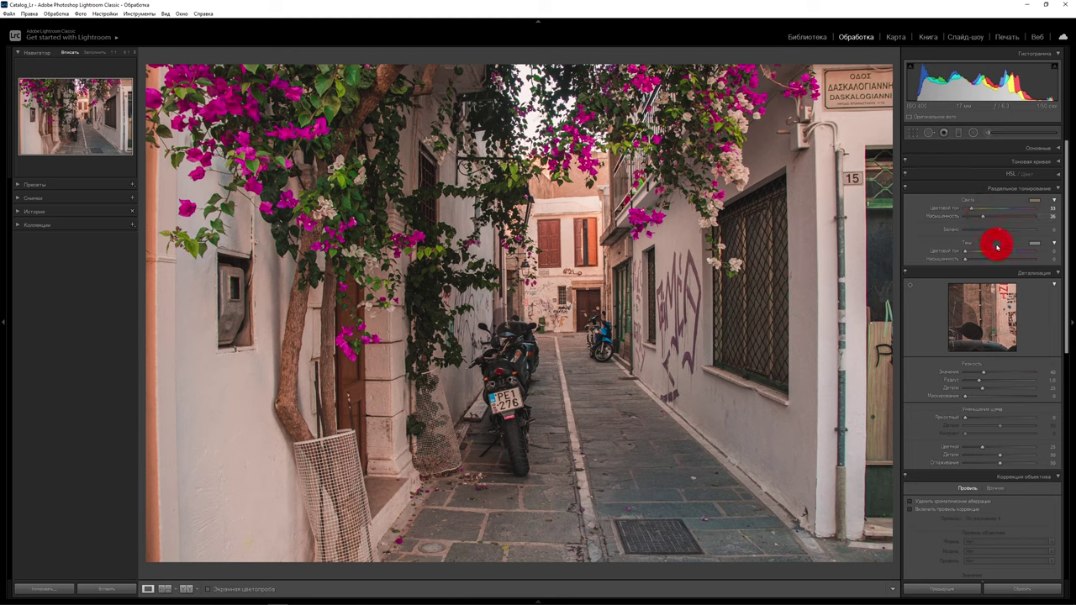
# Tint the shadows cool blue with Shadows Hue 209 and Saturation about 14.
pyautogui.moveTo(965, 250); pyautogui.dragTo(1006, 249)
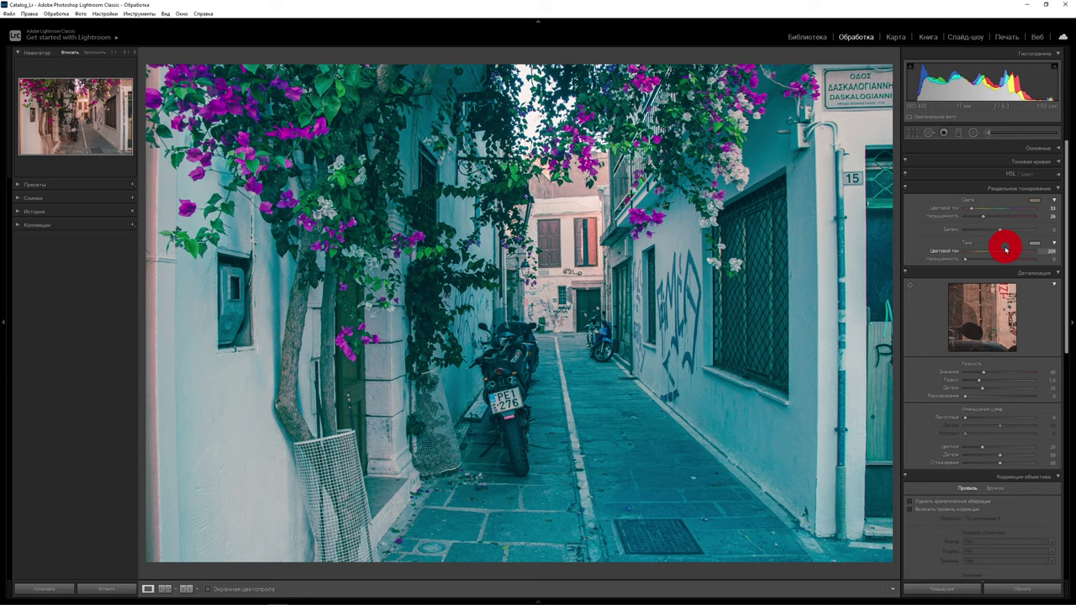
pyautogui.click(1005, 249)
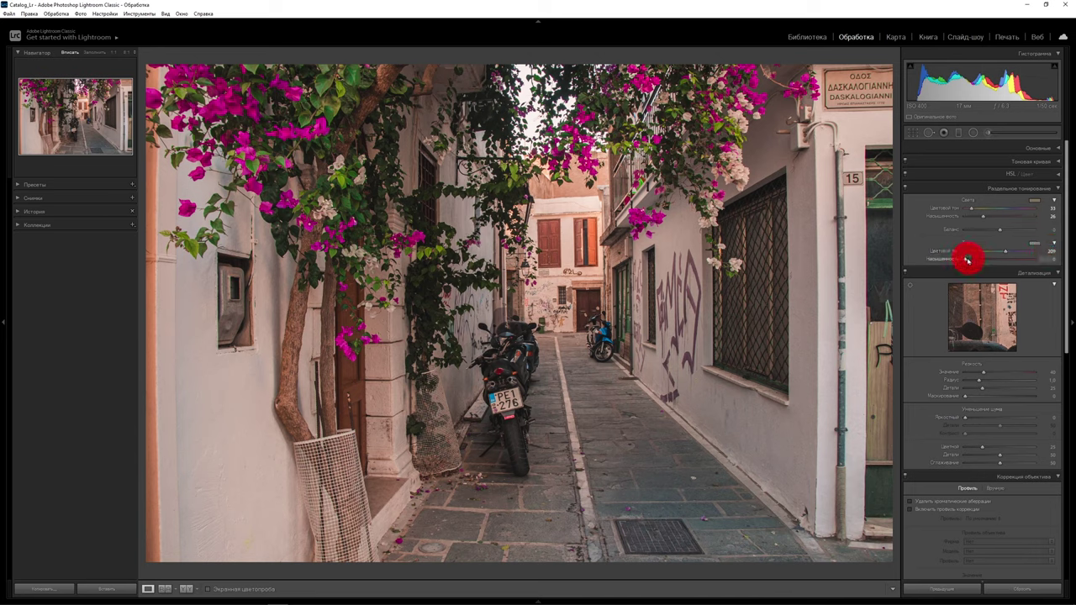
pyautogui.moveTo(973, 267); pyautogui.dragTo(965, 259)
pyautogui.moveTo(965, 259); pyautogui.dragTo(975, 259)
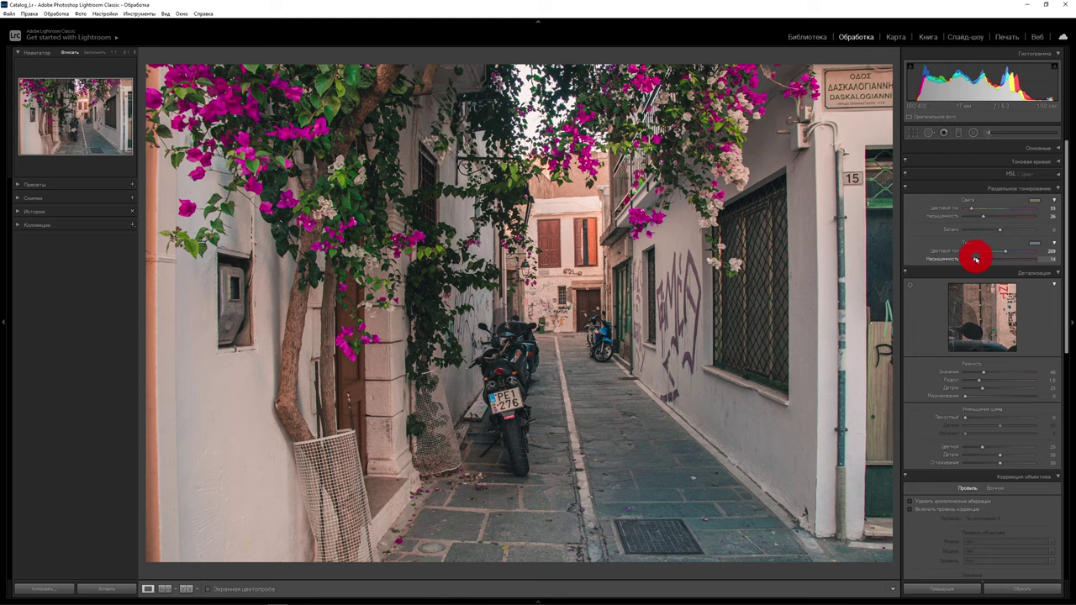
pyautogui.click(904, 189)
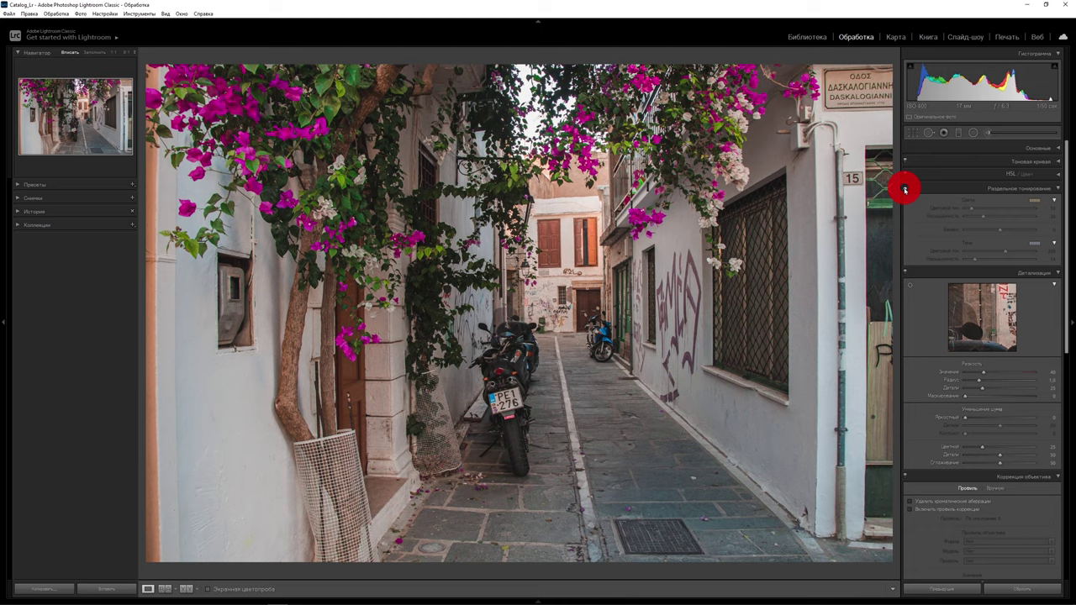
pyautogui.click(904, 189)
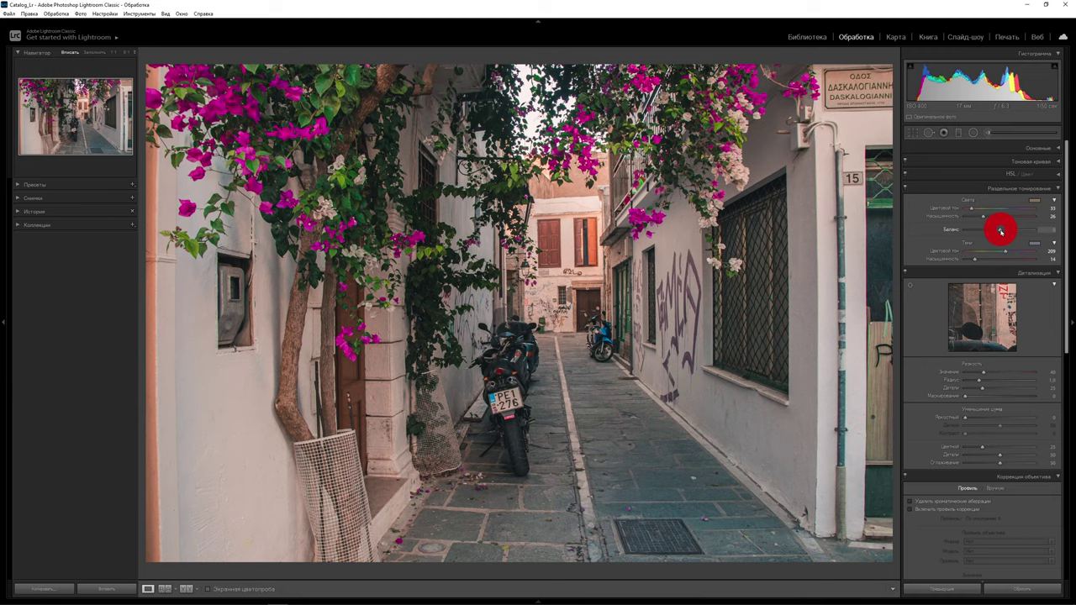
# Try an extreme split toning balance of +83, then settle it at +7.
pyautogui.moveTo(1000, 230)
pyautogui.mouseDown()
pyautogui.moveTo(971, 231)
pyautogui.moveTo(1015, 228)
pyautogui.mouseUp()
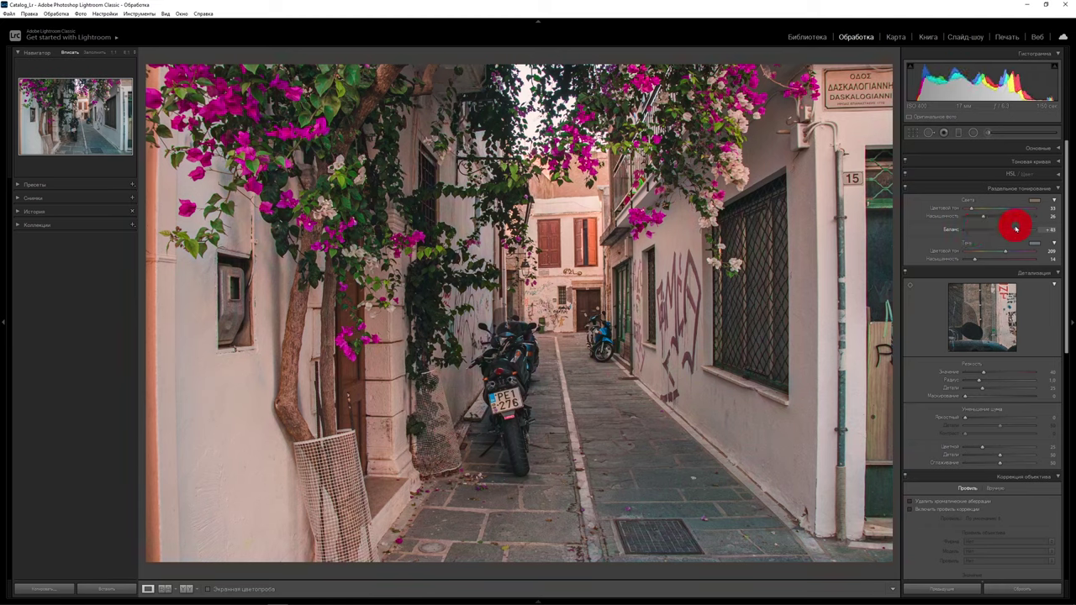
pyautogui.moveTo(1015, 227); pyautogui.dragTo(1000, 231)
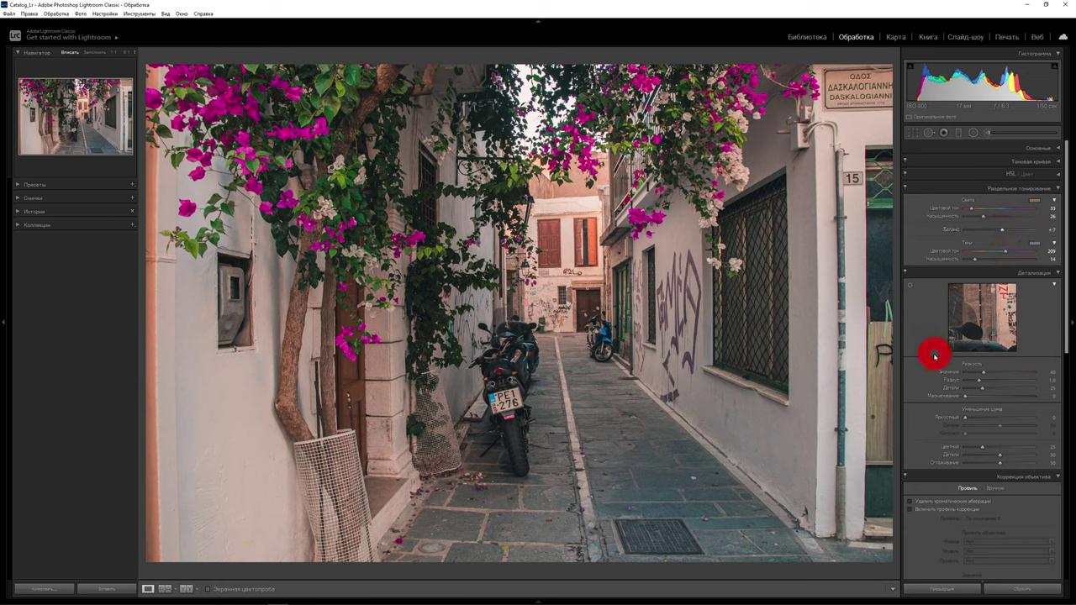
# Collapse the Split Toning panel and nudge the Sharpening Amount to about 40.
pyautogui.click(1057, 189)
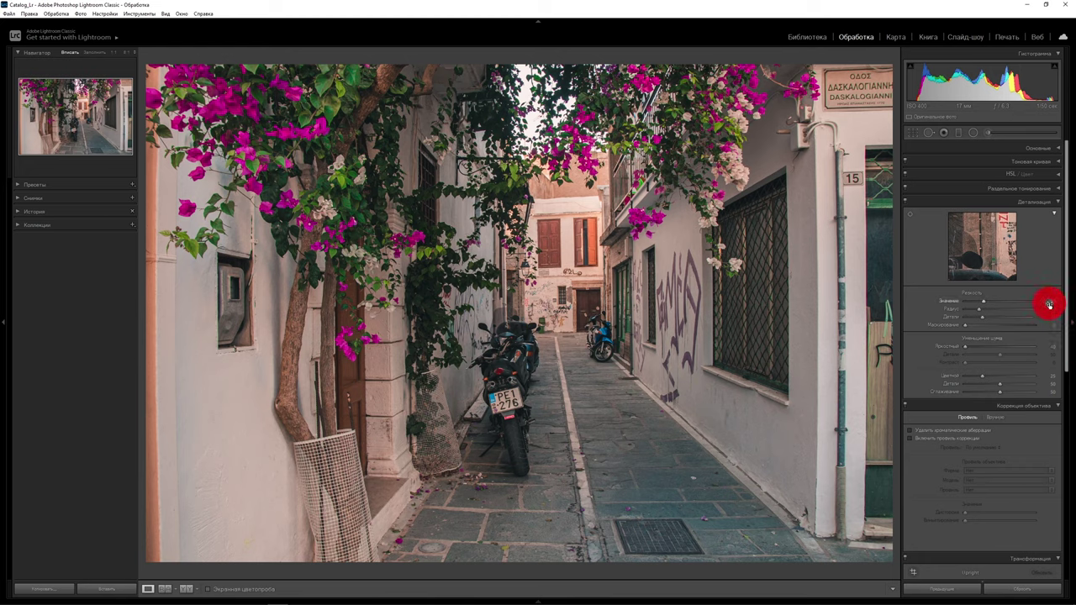
pyautogui.moveTo(991, 302); pyautogui.dragTo(985, 304)
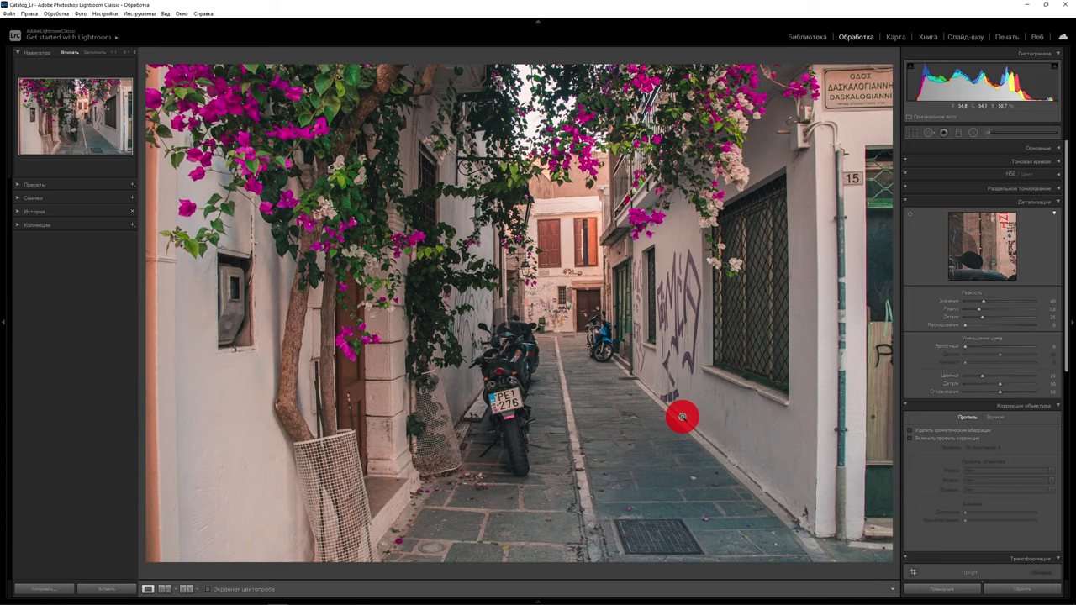
# Zoom to 1:1 and pan around the far door and blue scooter to inspect detail.
pyautogui.click(681, 417)
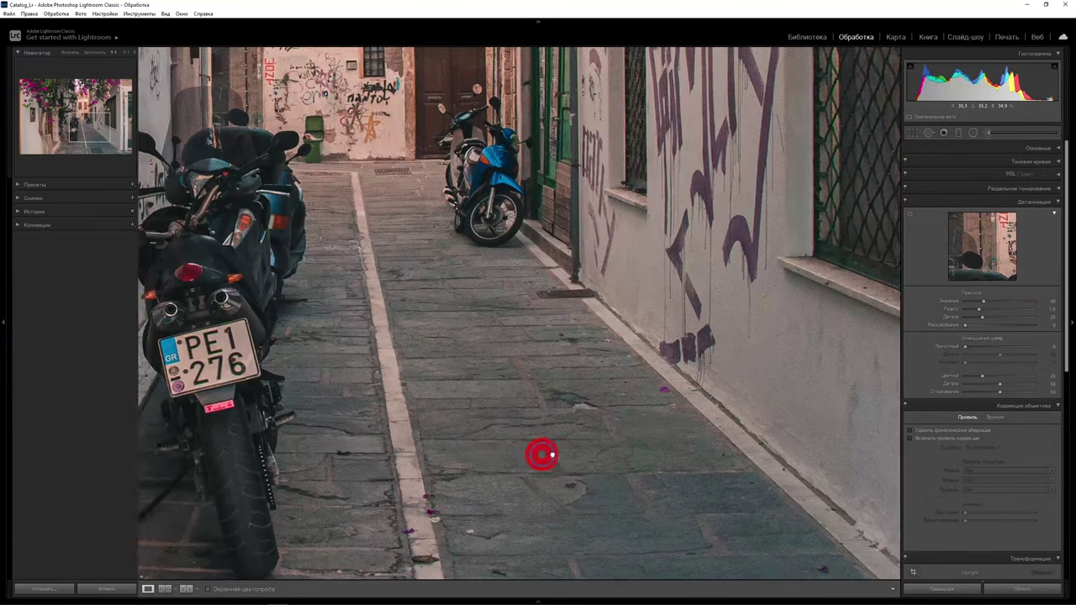
pyautogui.moveTo(542, 455)
pyautogui.mouseDown()
pyautogui.moveTo(511, 389)
pyautogui.moveTo(557, 377)
pyautogui.moveTo(612, 316)
pyautogui.moveTo(540, 418)
pyautogui.moveTo(540, 518)
pyautogui.moveTo(554, 507)
pyautogui.mouseUp()
pyautogui.moveTo(473, 449)
pyautogui.mouseDown()
pyautogui.moveTo(520, 529)
pyautogui.moveTo(605, 437)
pyautogui.moveTo(579, 488)
pyautogui.mouseUp()
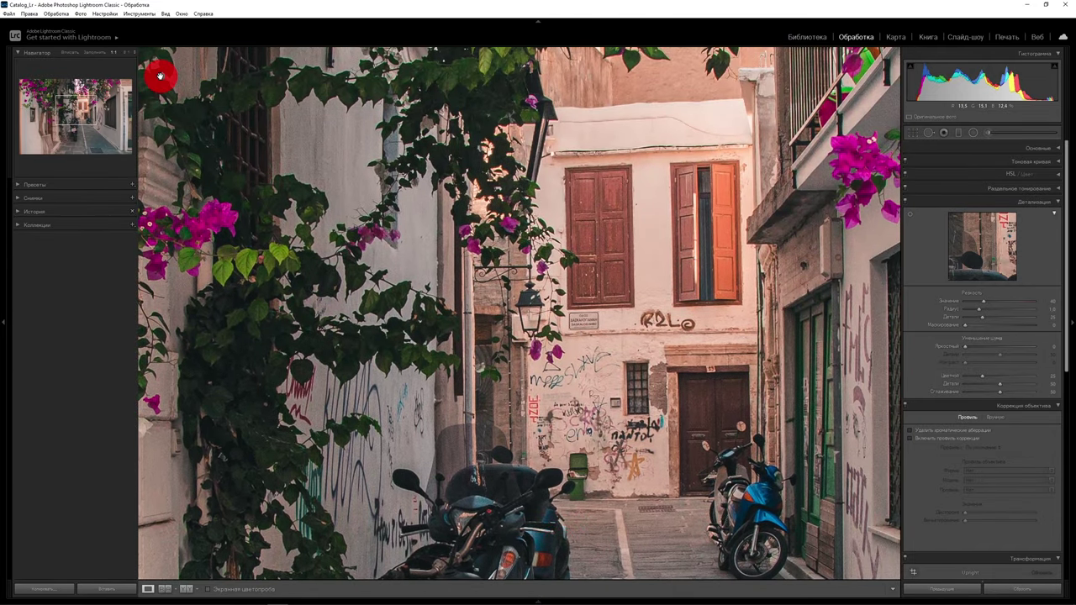
pyautogui.click(126, 53)
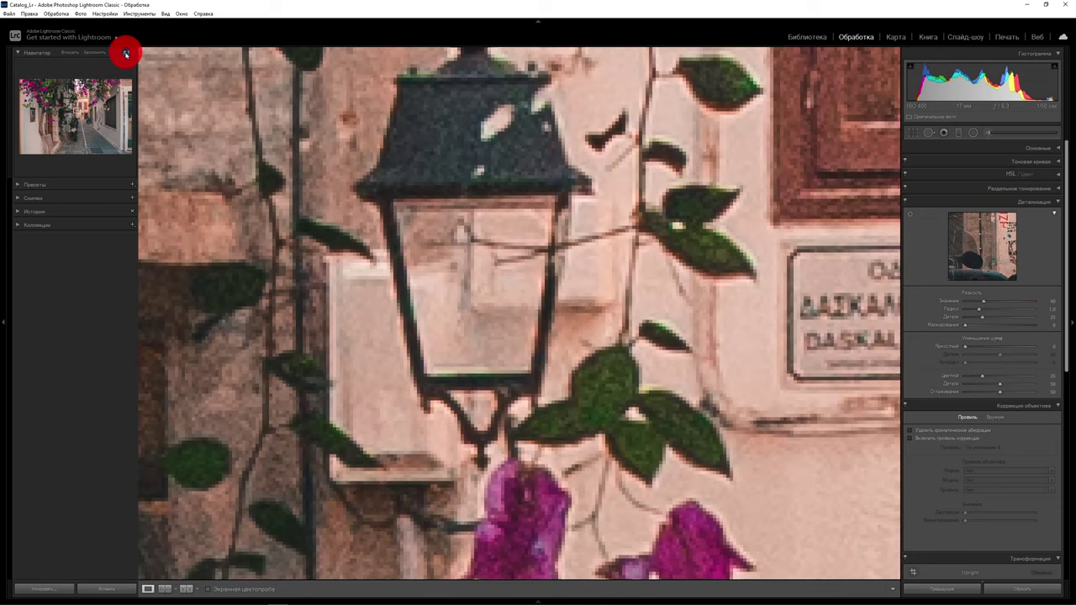
pyautogui.click(543, 411)
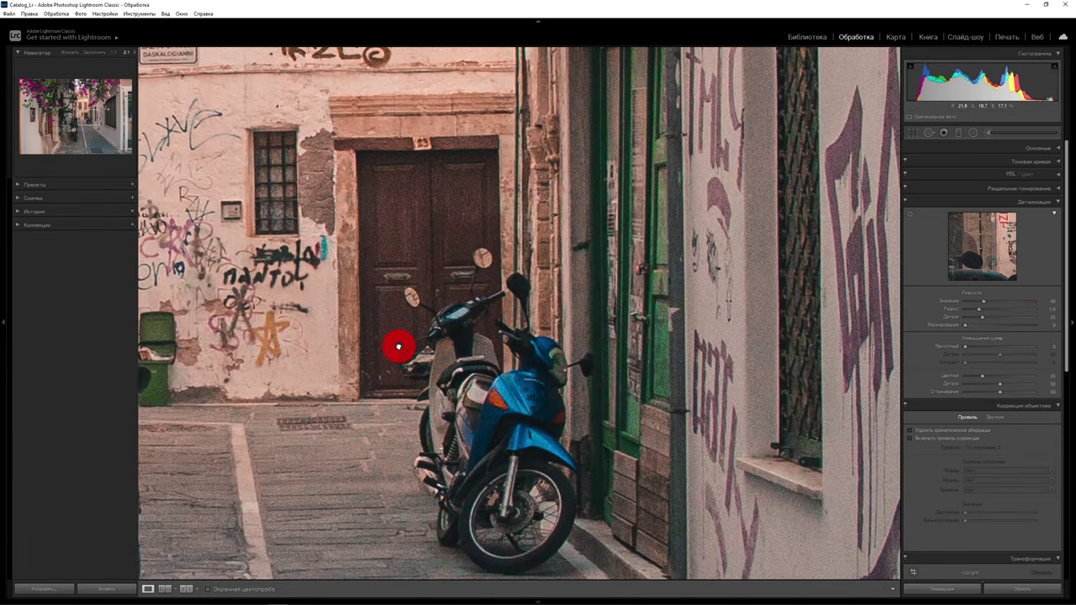
pyautogui.moveTo(399, 347); pyautogui.dragTo(390, 346)
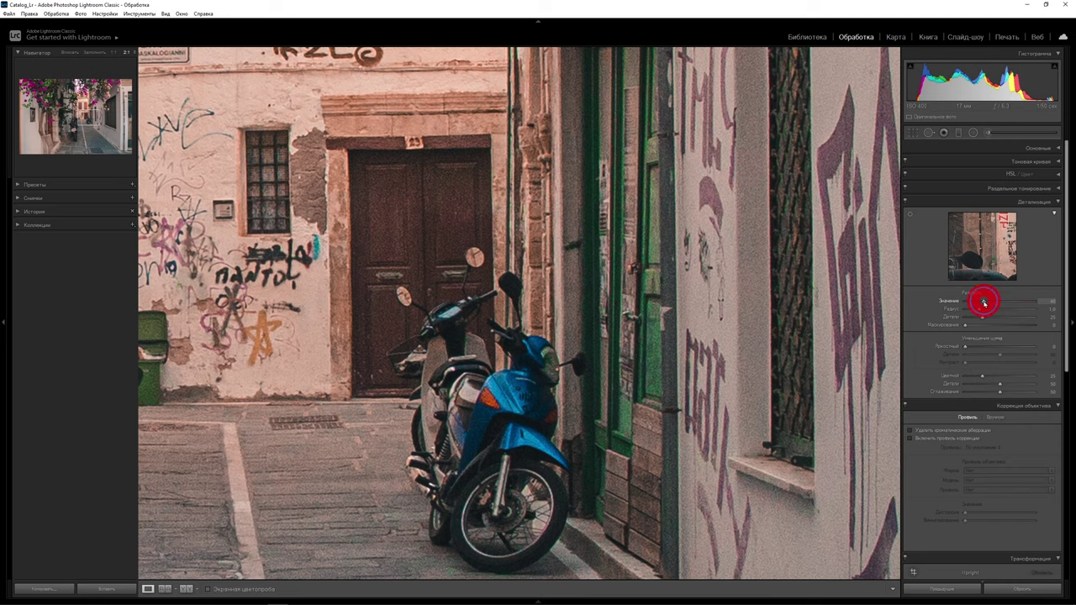
# Set the sharpening Amount to 65 and Detail to 30, checking the scooter close-up.
pyautogui.moveTo(985, 302); pyautogui.dragTo(1011, 300)
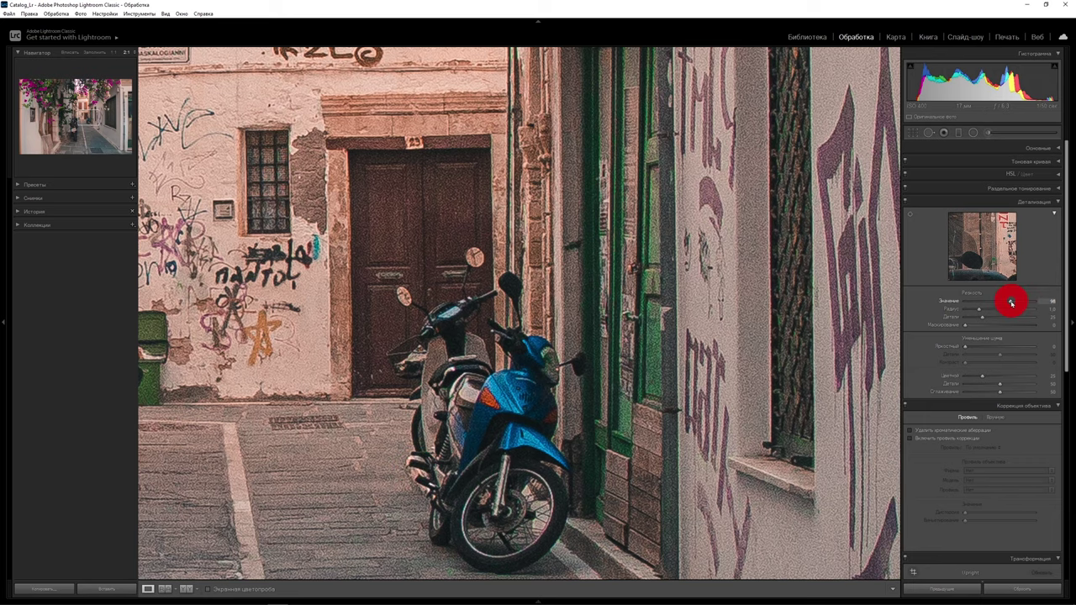
pyautogui.moveTo(1011, 302); pyautogui.dragTo(992, 301)
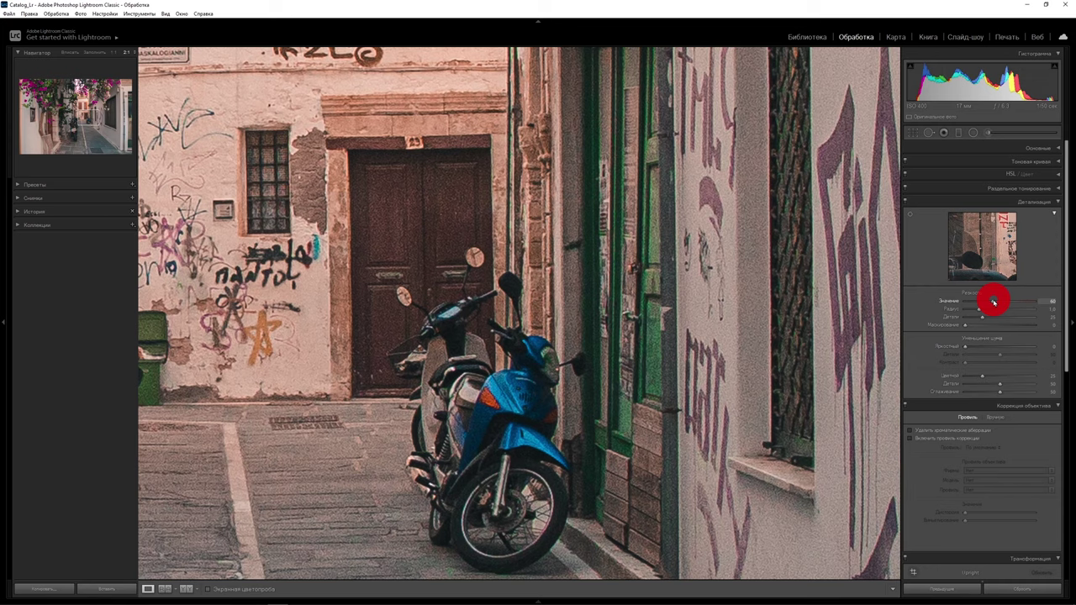
pyautogui.moveTo(993, 302); pyautogui.dragTo(994, 300)
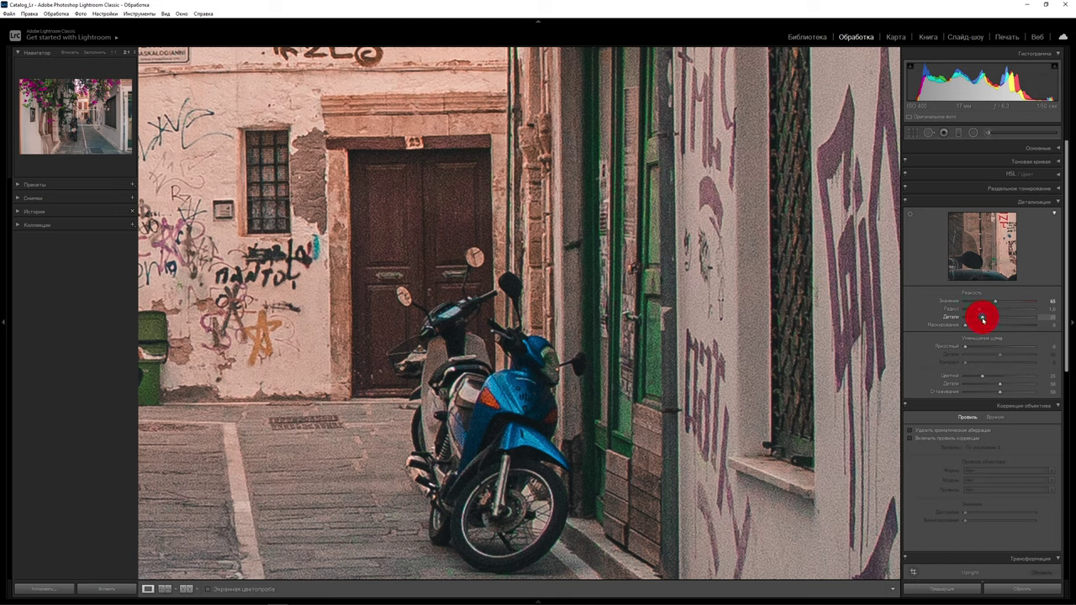
pyautogui.moveTo(982, 318); pyautogui.dragTo(1019, 317)
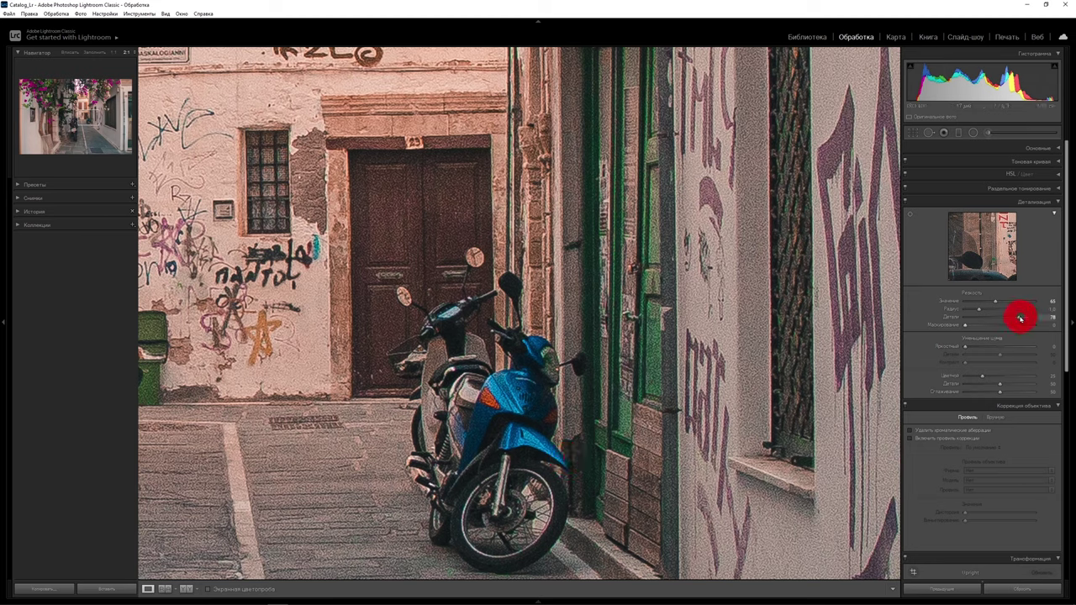
pyautogui.moveTo(1019, 318); pyautogui.dragTo(983, 319)
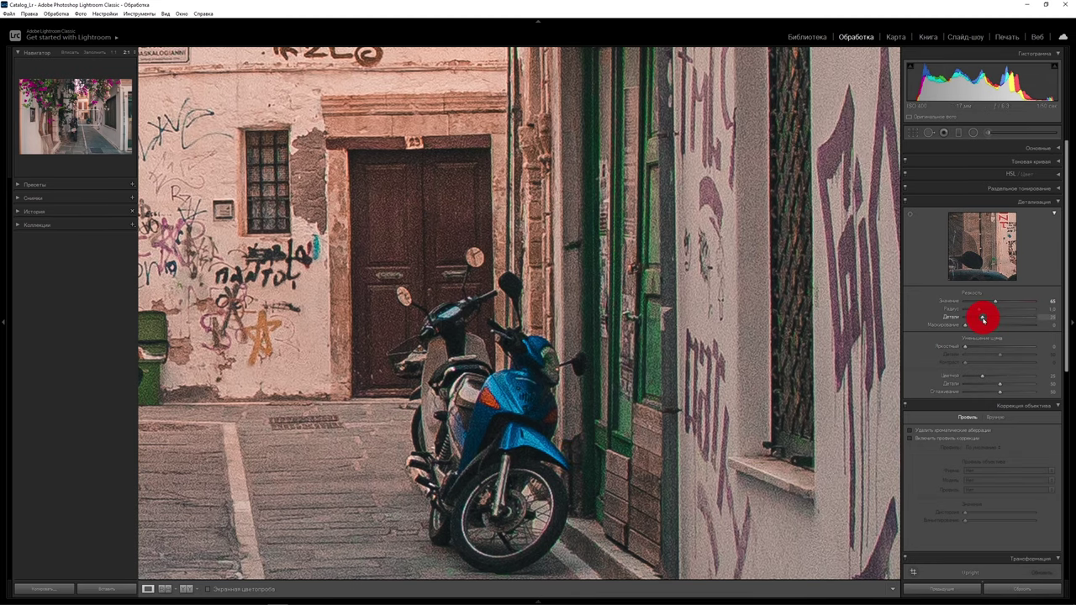
pyautogui.moveTo(983, 319); pyautogui.dragTo(987, 318)
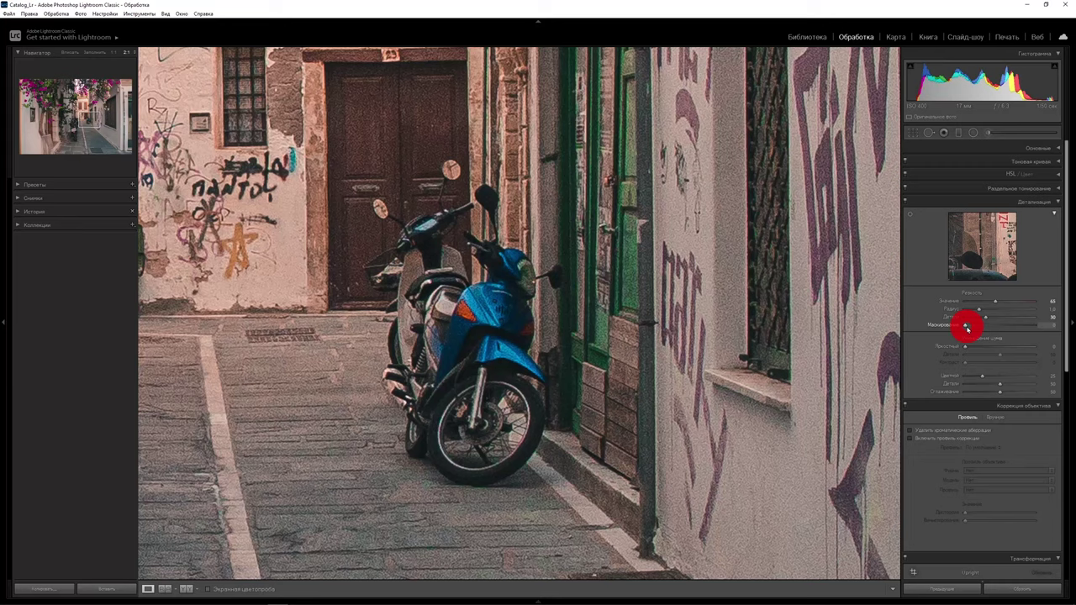
pyautogui.click(664, 384)
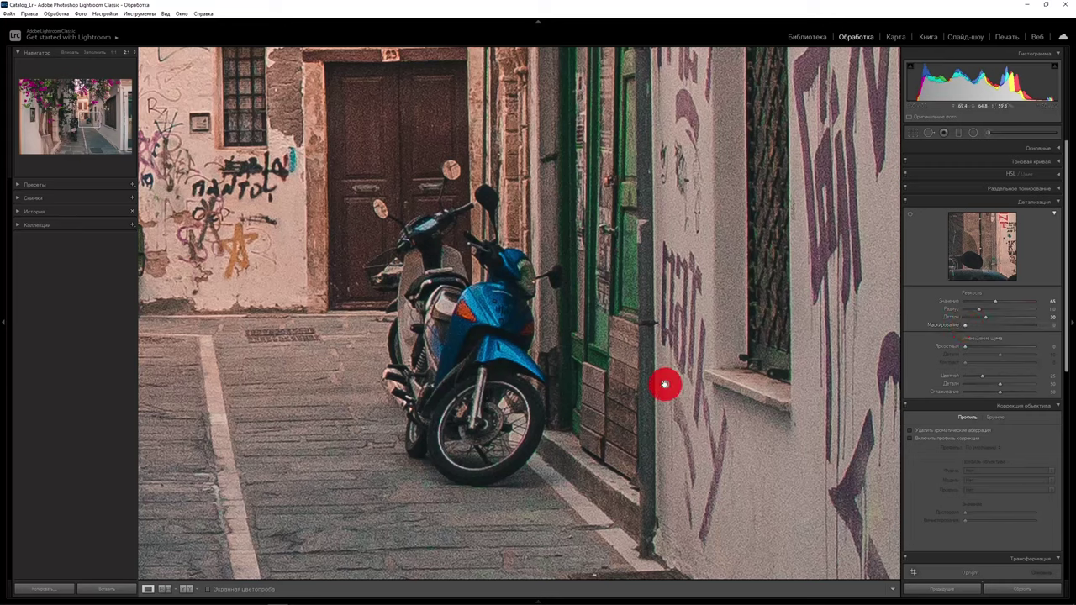
pyautogui.moveTo(966, 339); pyautogui.dragTo(966, 330)
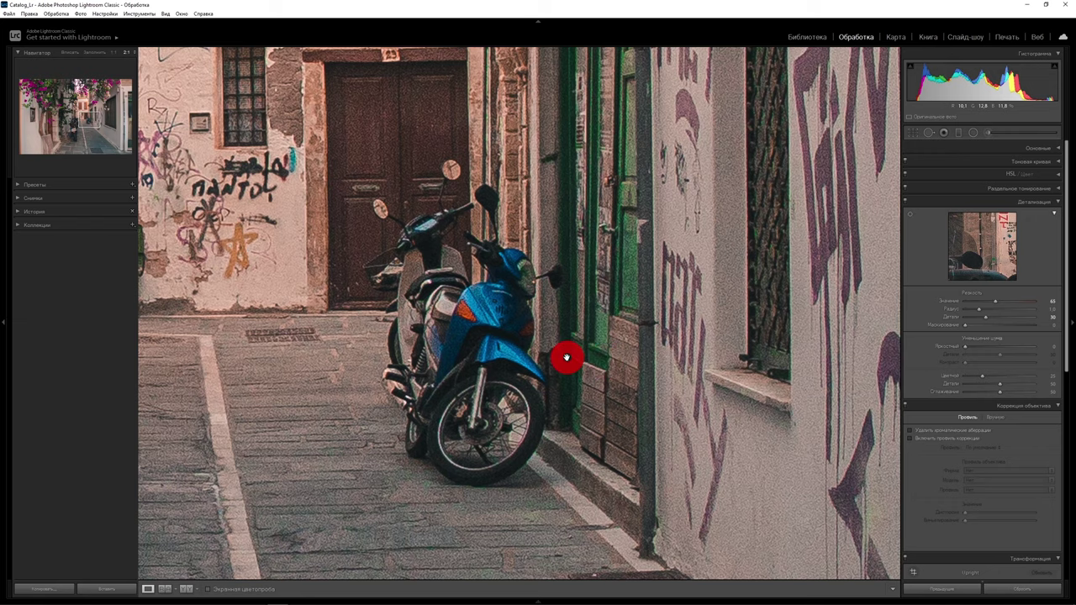
pyautogui.click(567, 355)
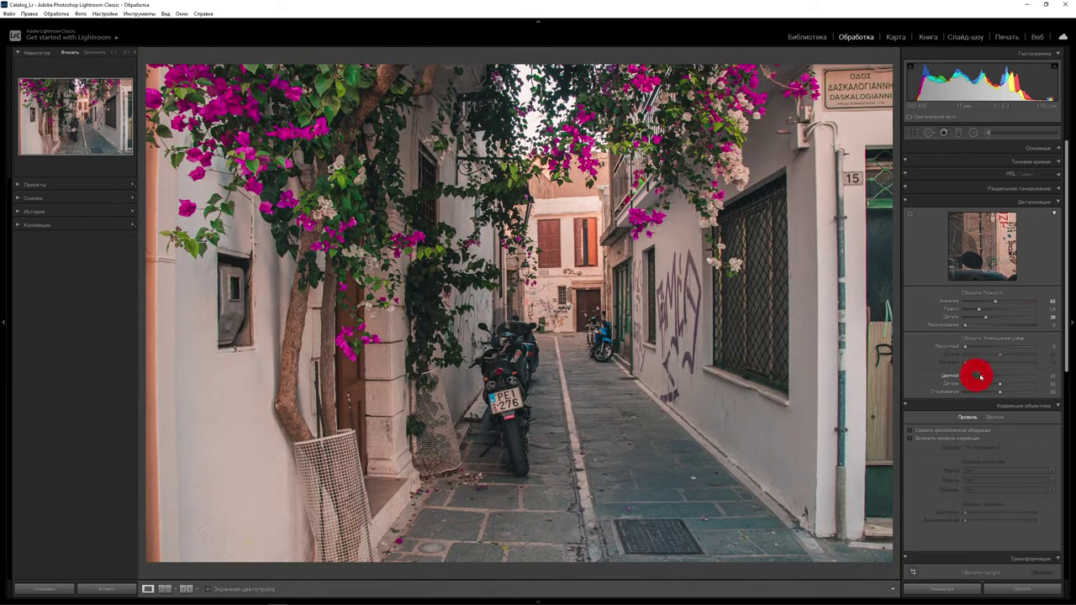
# Alt-drag sharpening Masking to 58 while previewing the edge mask.
pyautogui.press('alt')
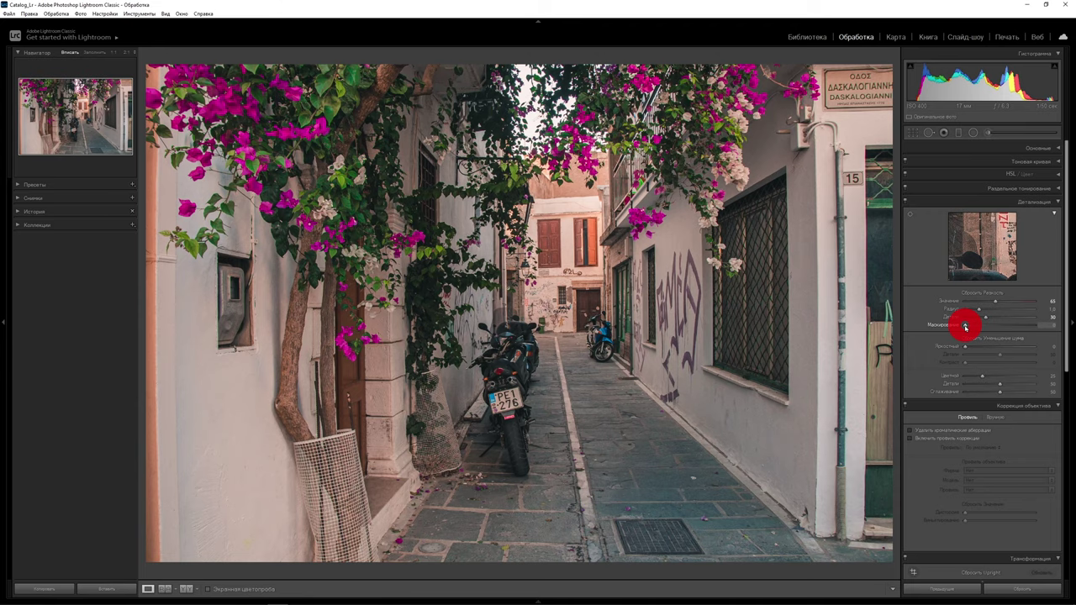
pyautogui.moveTo(965, 326); pyautogui.dragTo(1002, 312)
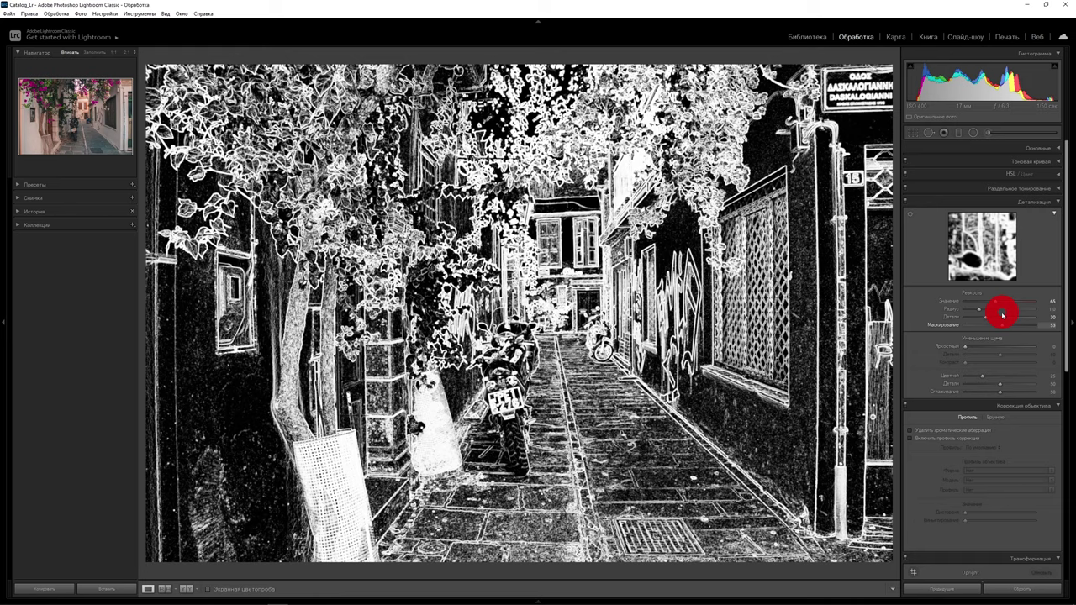
pyautogui.moveTo(1002, 313); pyautogui.dragTo(1006, 313)
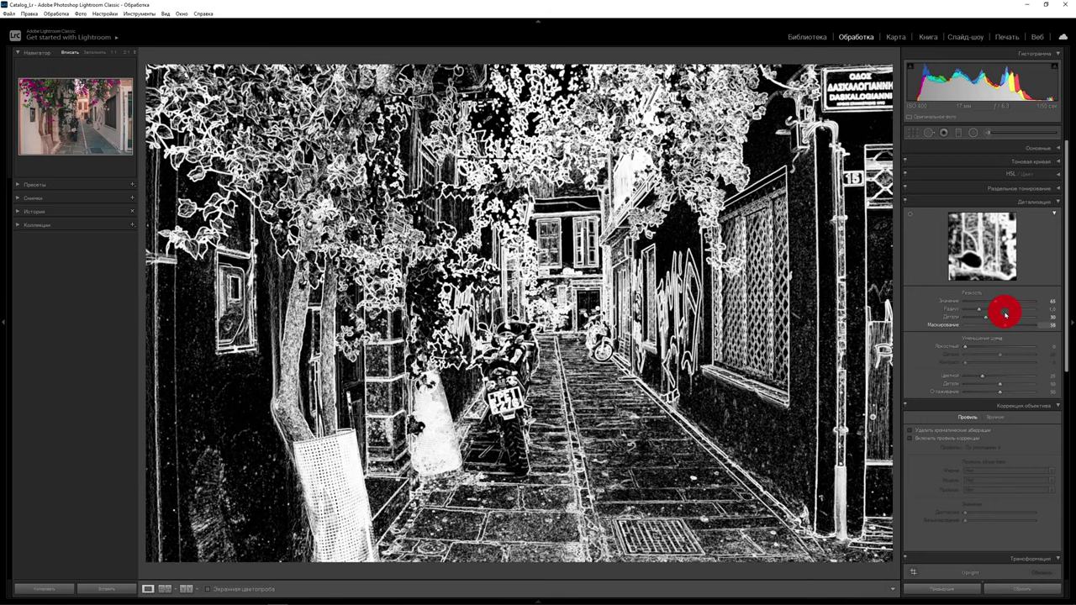
pyautogui.moveTo(1005, 313); pyautogui.dragTo(1005, 314)
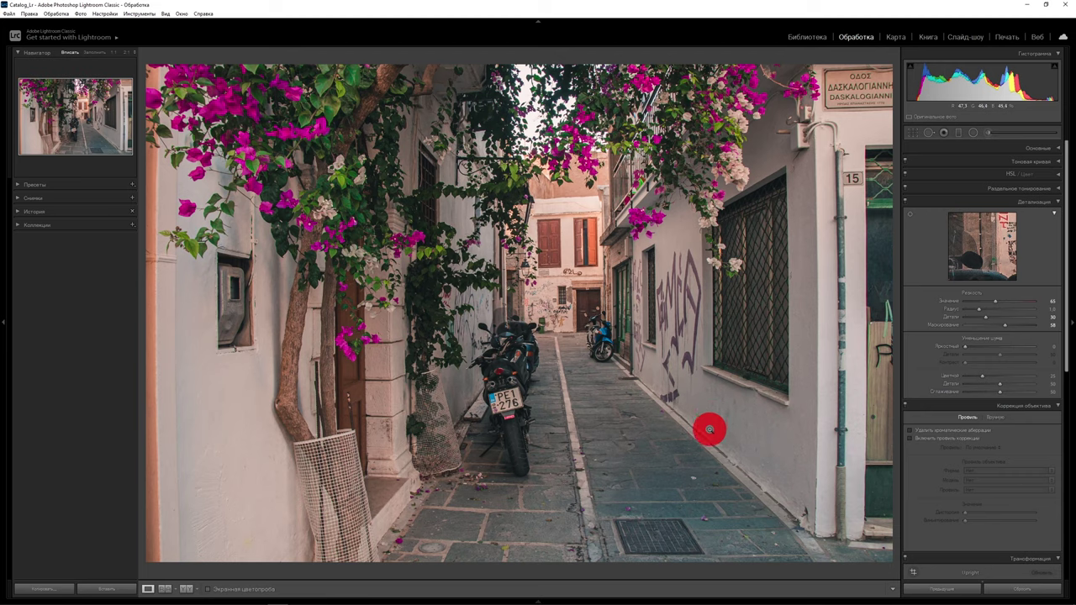
# Apply noise reduction of Luminance 19 and Color 40, comparing the scooters at close range.
pyautogui.press('z')
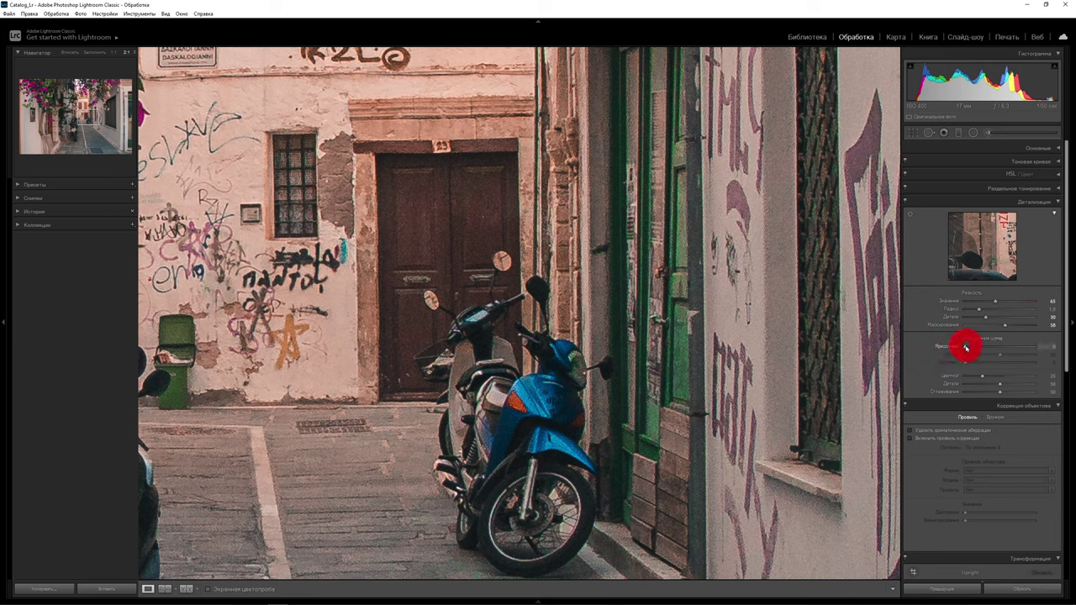
pyautogui.moveTo(964, 346); pyautogui.dragTo(967, 348)
pyautogui.moveTo(964, 348); pyautogui.dragTo(995, 348)
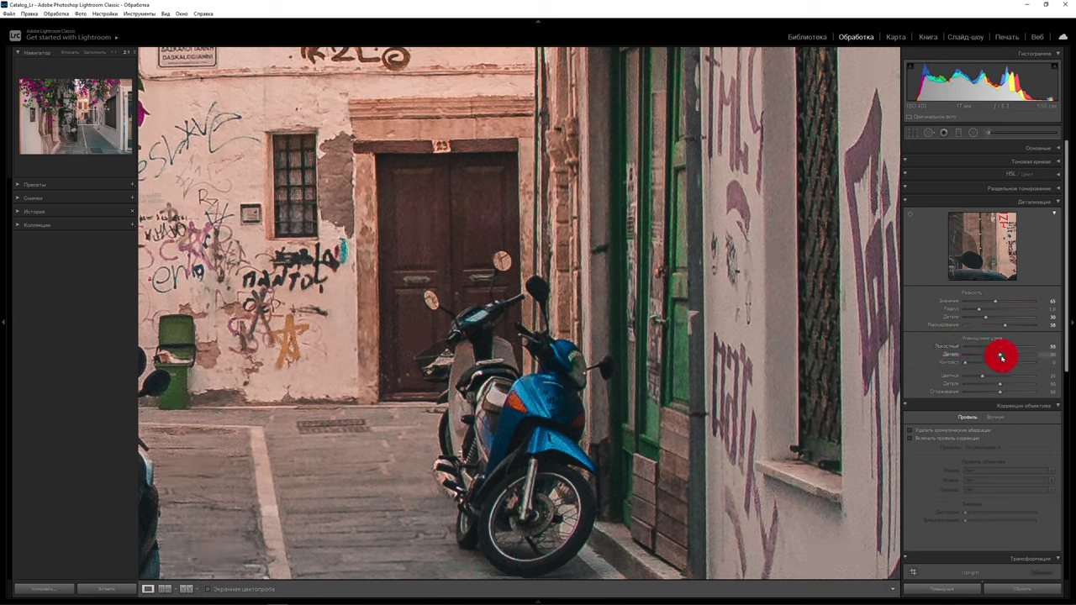
pyautogui.moveTo(1000, 356); pyautogui.dragTo(985, 355)
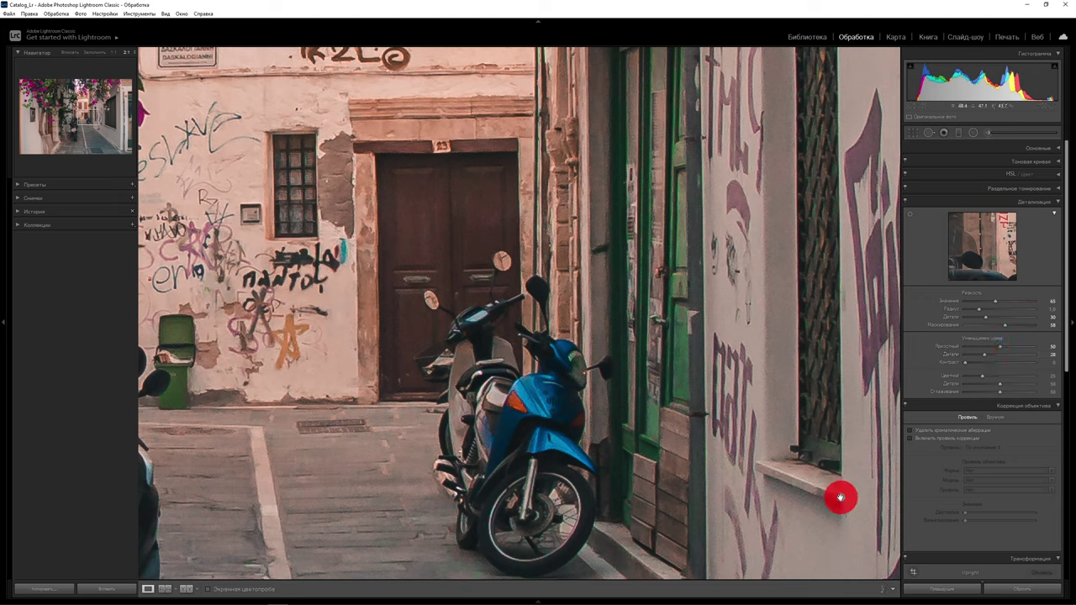
pyautogui.moveTo(840, 497); pyautogui.dragTo(498, 475)
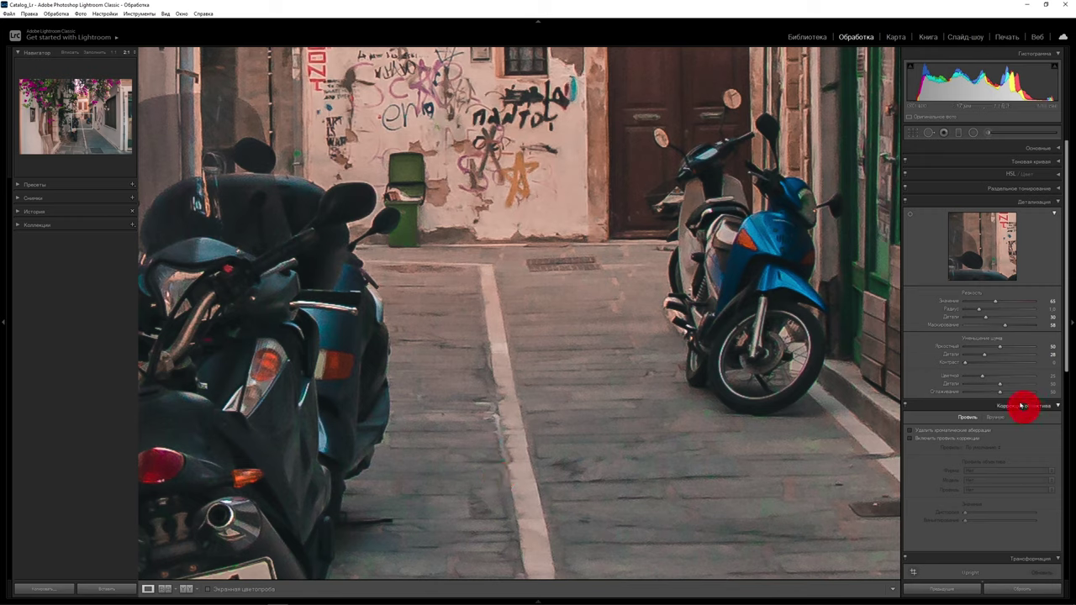
pyautogui.moveTo(981, 375); pyautogui.dragTo(992, 375)
pyautogui.click(988, 384)
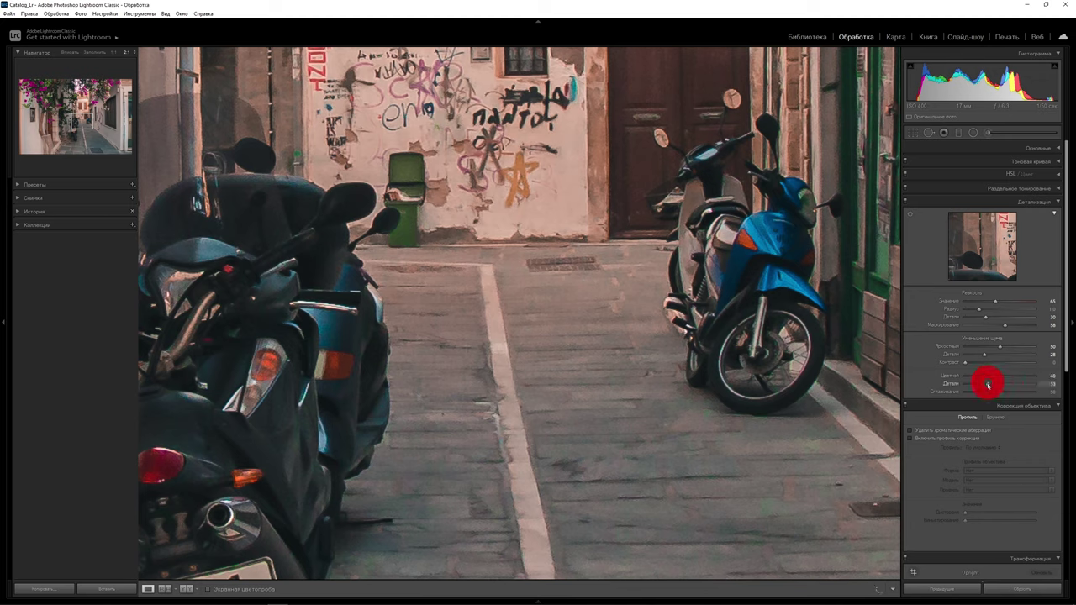
pyautogui.click(394, 457)
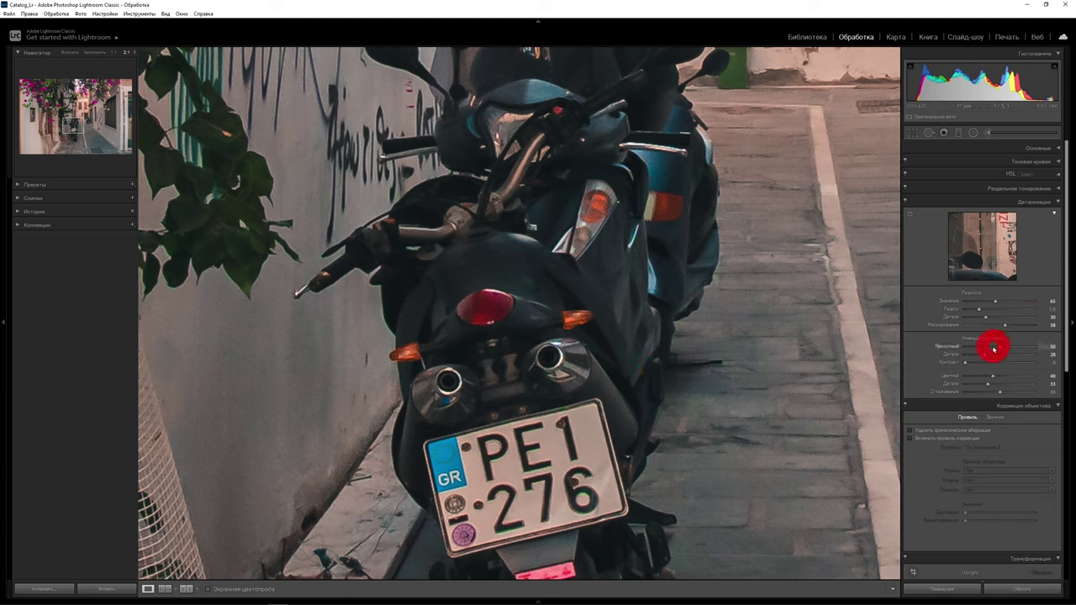
pyautogui.moveTo(1001, 348); pyautogui.dragTo(978, 347)
pyautogui.moveTo(551, 186); pyautogui.dragTo(547, 494)
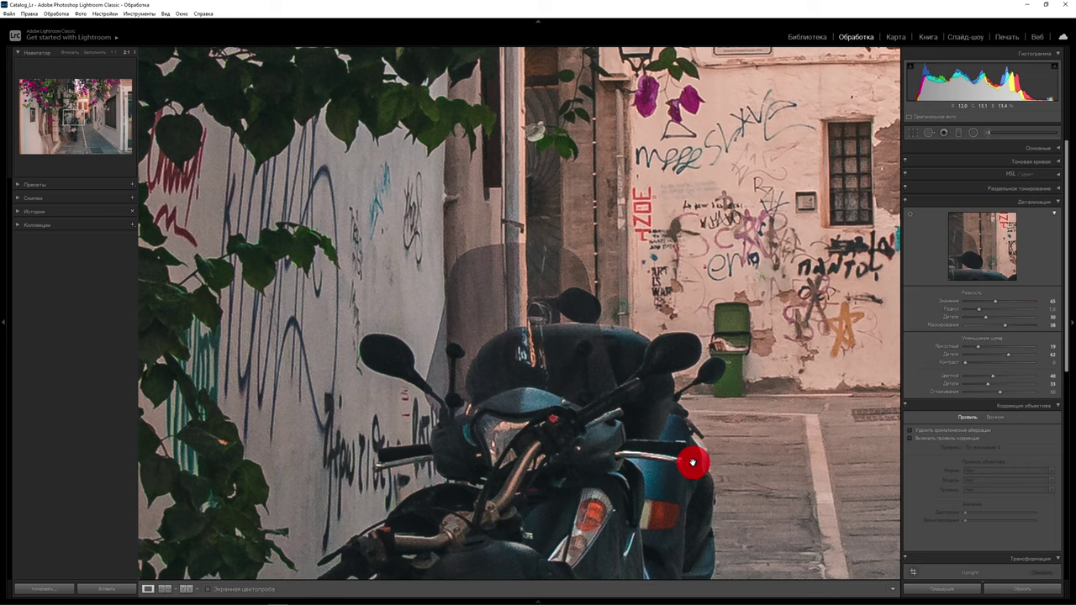
pyautogui.click(609, 370)
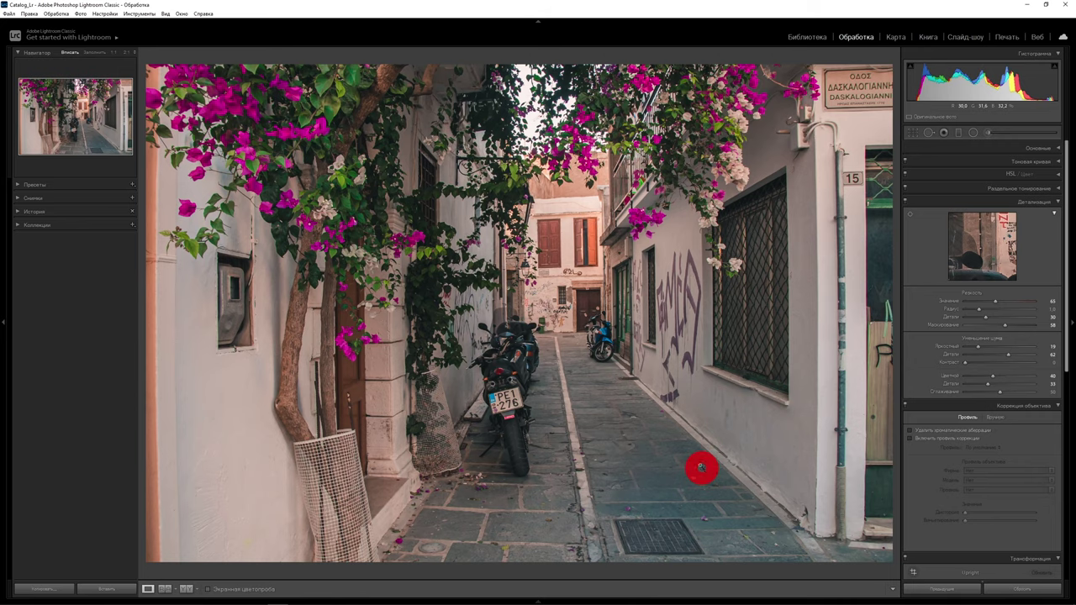
# Raise the sharpening Amount to 75 while viewing the blue scooter close up.
pyautogui.click(700, 467)
pyautogui.moveTo(451, 302)
pyautogui.mouseDown()
pyautogui.moveTo(678, 483)
pyautogui.moveTo(661, 464)
pyautogui.mouseUp()
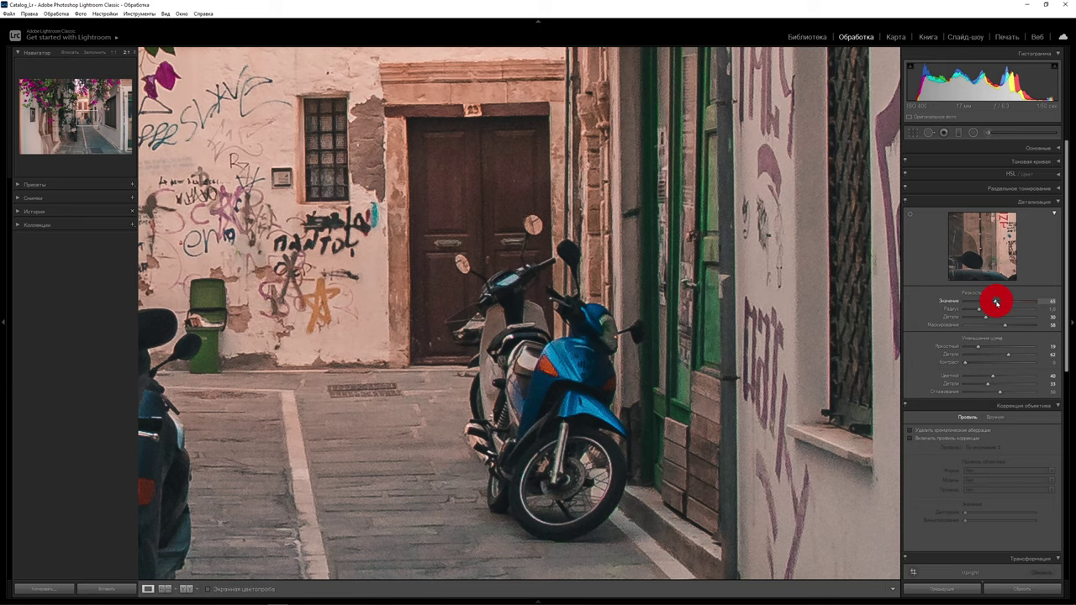
pyautogui.moveTo(996, 302); pyautogui.dragTo(1001, 300)
pyautogui.click(602, 454)
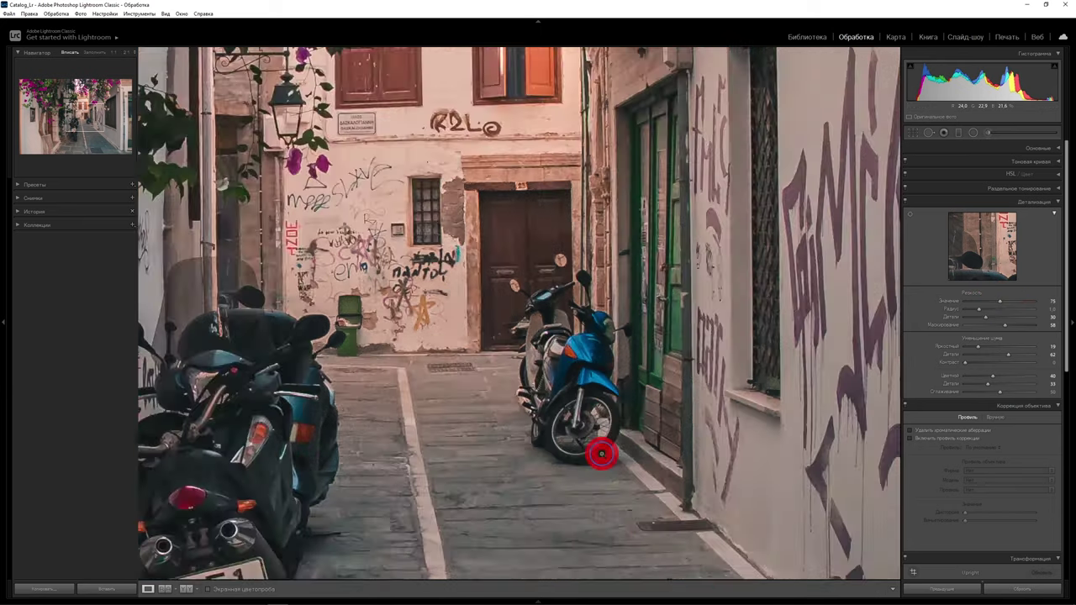
# Enable lens profile corrections for the Sigma 17-50mm F2.8 and zoom onto the drainpipe.
pyautogui.click(1058, 202)
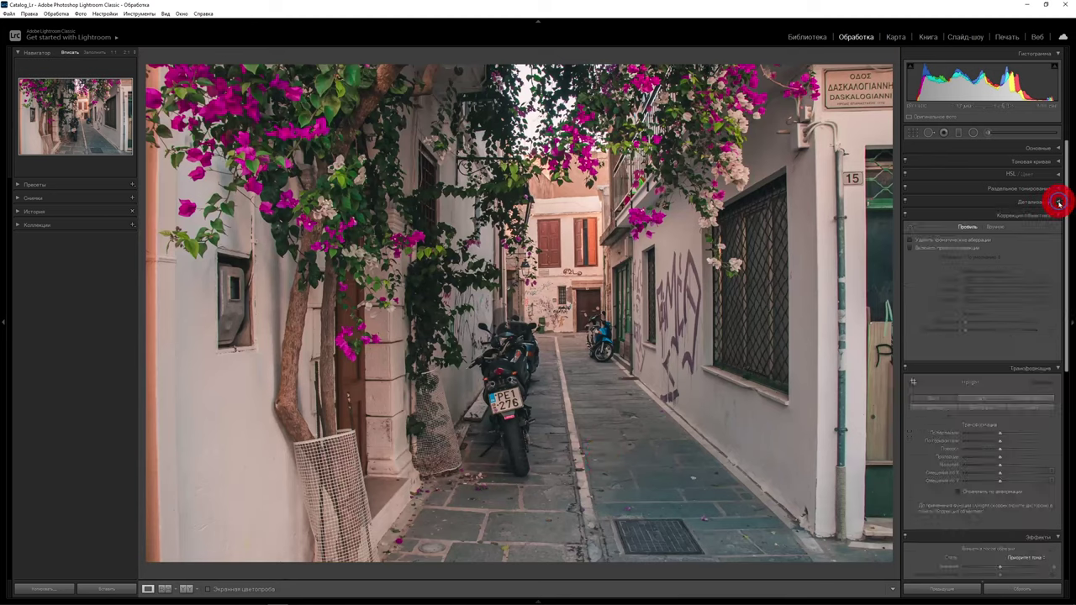
pyautogui.click(1063, 253)
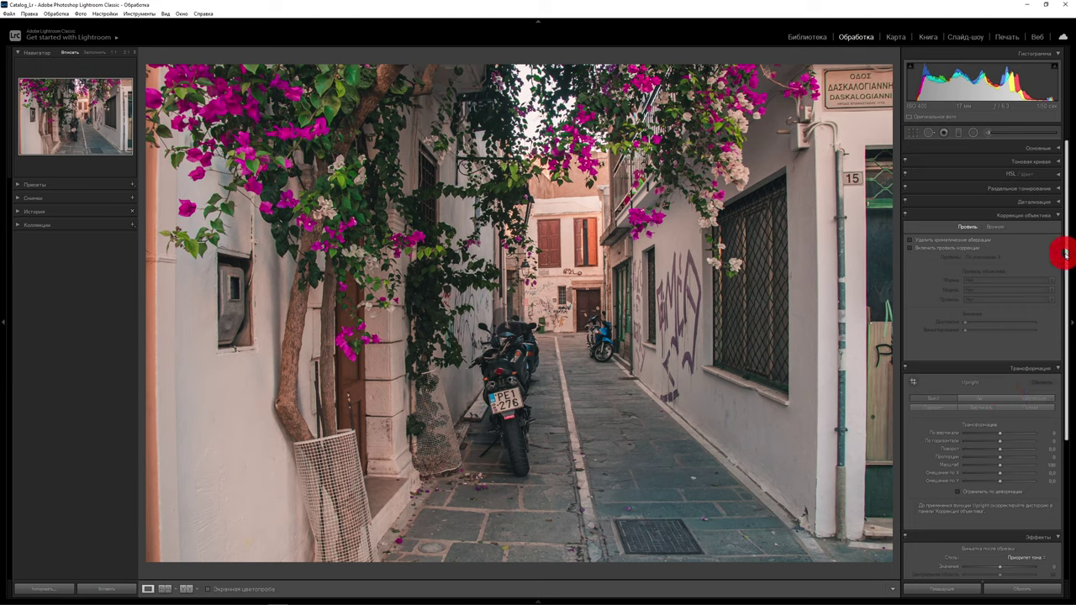
pyautogui.click(909, 249)
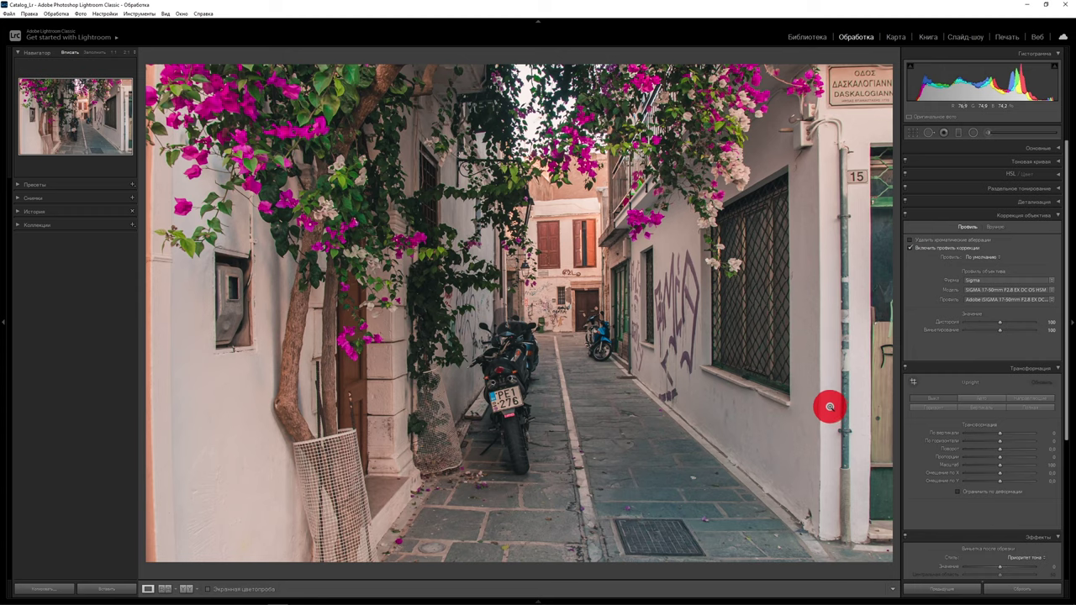
pyautogui.moveTo(838, 384)
pyautogui.mouseDown()
pyautogui.moveTo(398, 334)
pyautogui.moveTo(461, 403)
pyautogui.moveTo(471, 283)
pyautogui.moveTo(459, 277)
pyautogui.moveTo(486, 221)
pyautogui.moveTo(473, 291)
pyautogui.moveTo(449, 278)
pyautogui.moveTo(453, 505)
pyautogui.mouseUp()
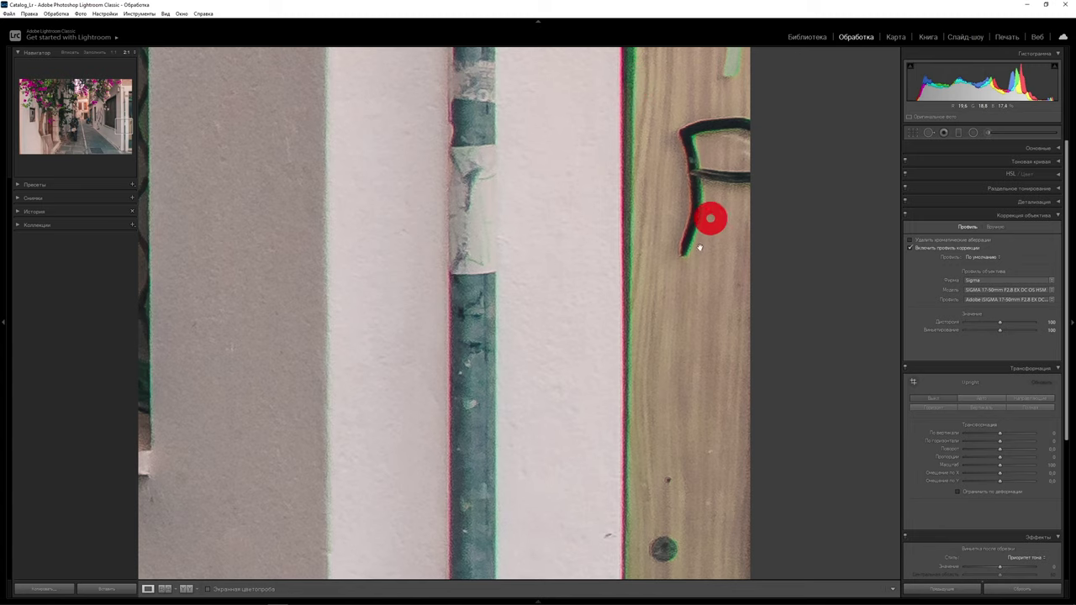
# Turn on Remove Chromatic Aberration and inspect the drainpipe and bougainvillea edges at 1:1.
pyautogui.moveTo(512, 284)
pyautogui.mouseDown()
pyautogui.moveTo(348, 247)
pyautogui.moveTo(473, 240)
pyautogui.moveTo(490, 185)
pyautogui.moveTo(546, 318)
pyautogui.moveTo(492, 179)
pyautogui.mouseUp()
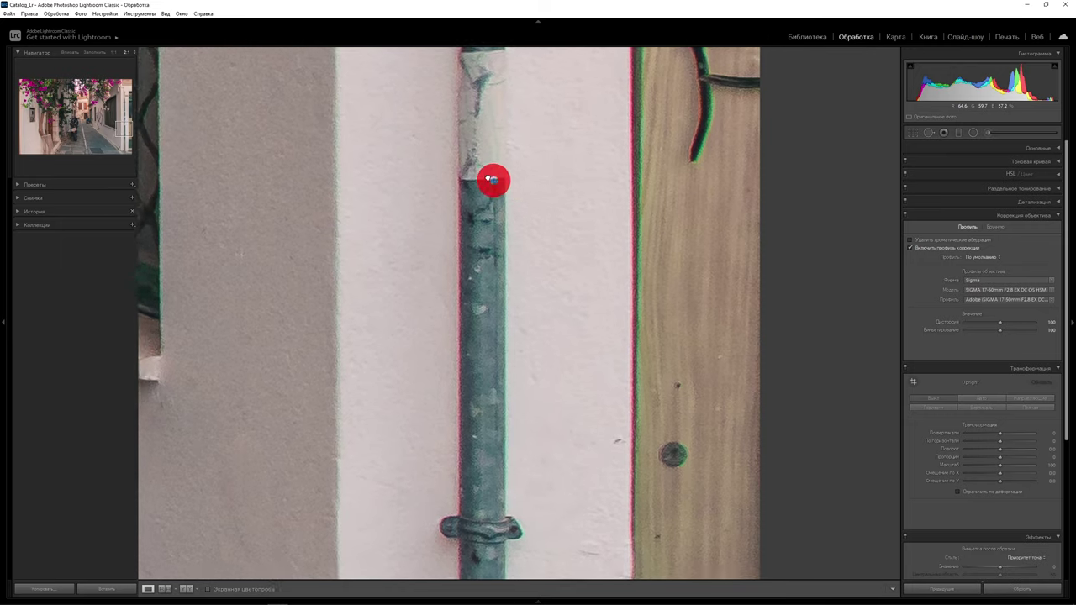
pyautogui.moveTo(540, 308)
pyautogui.mouseDown()
pyautogui.moveTo(490, 255)
pyautogui.moveTo(480, 267)
pyautogui.mouseUp()
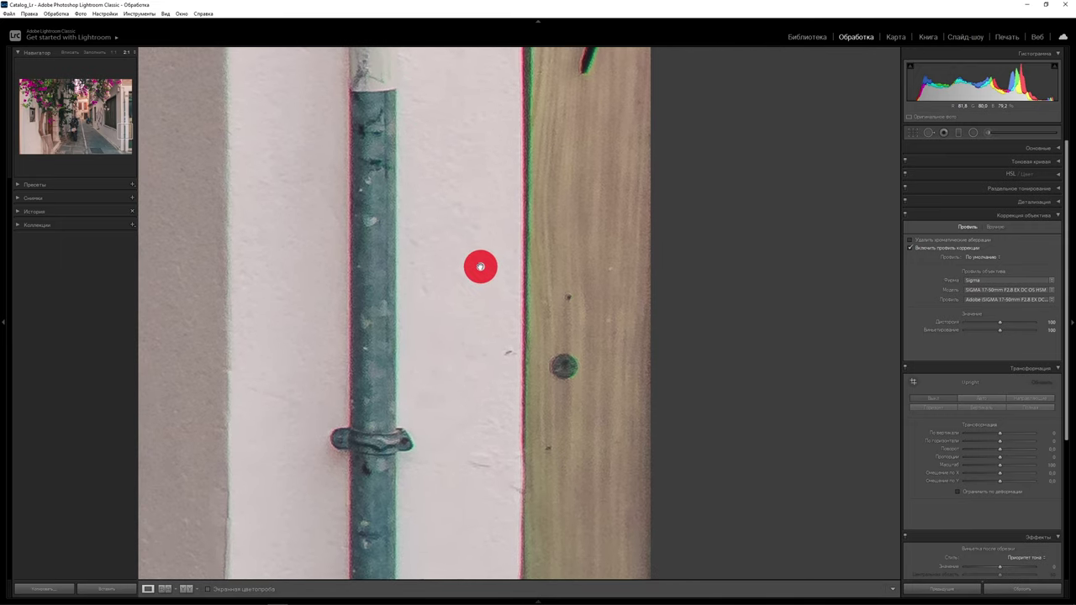
pyautogui.click(909, 240)
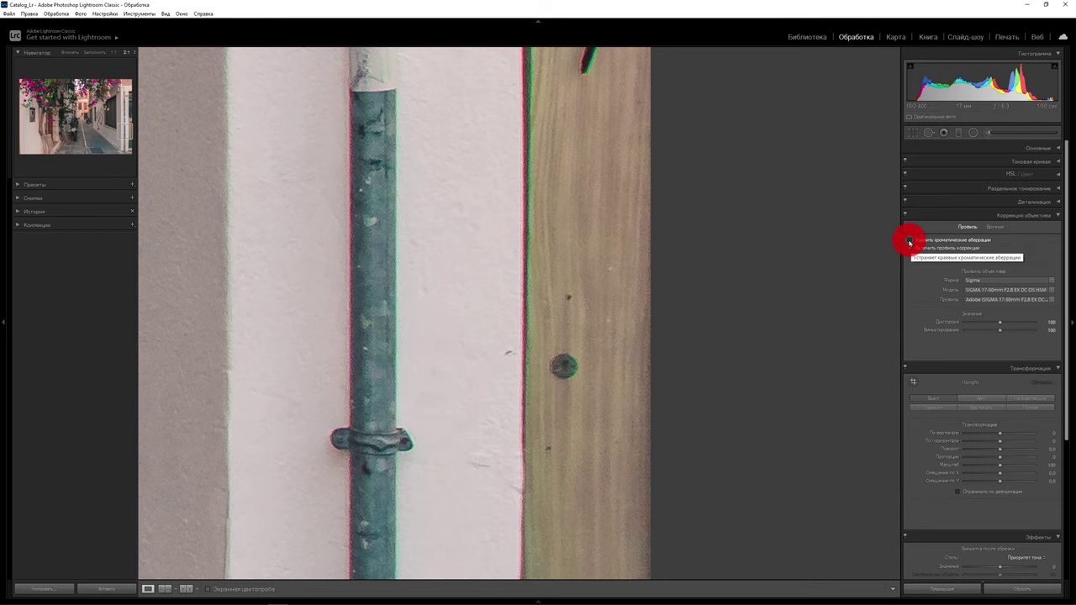
pyautogui.moveTo(479, 377)
pyautogui.mouseDown()
pyautogui.moveTo(586, 288)
pyautogui.moveTo(580, 401)
pyautogui.moveTo(701, 411)
pyautogui.moveTo(587, 411)
pyautogui.mouseUp()
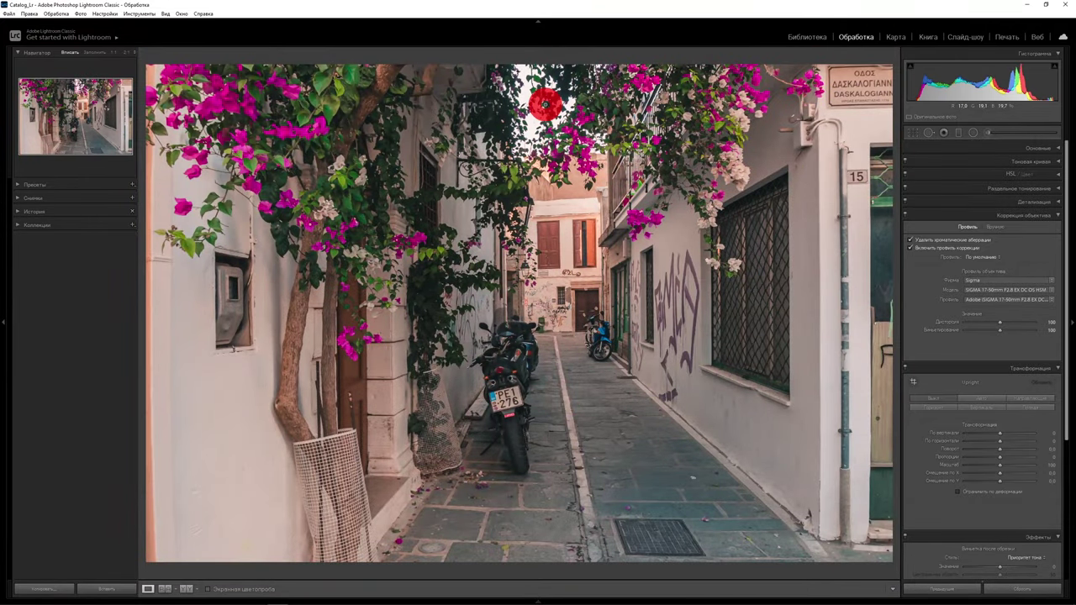
pyautogui.click(545, 104)
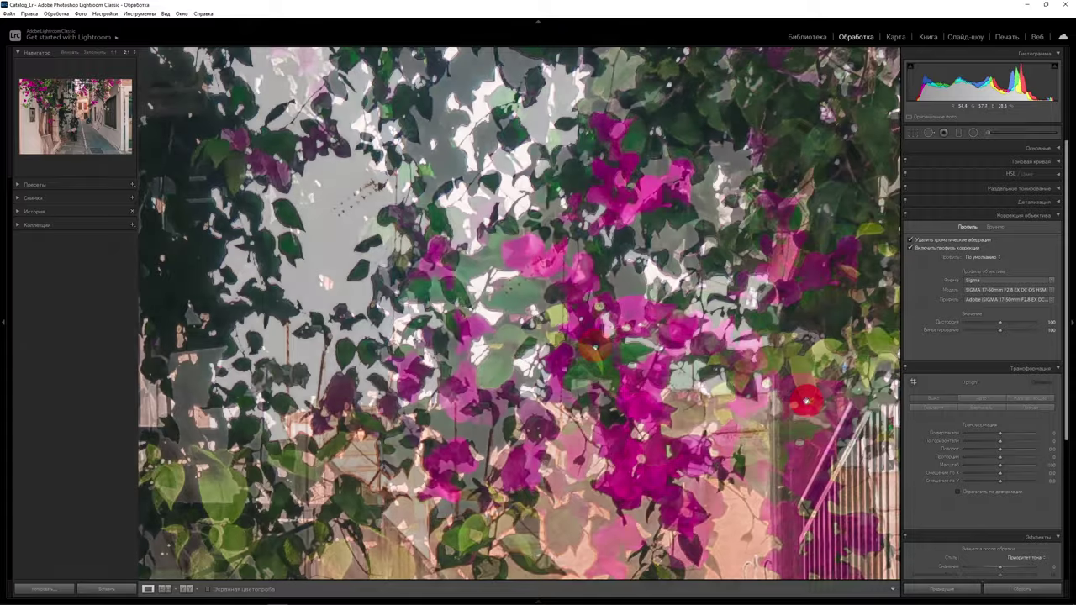
pyautogui.moveTo(567, 265); pyautogui.dragTo(804, 397)
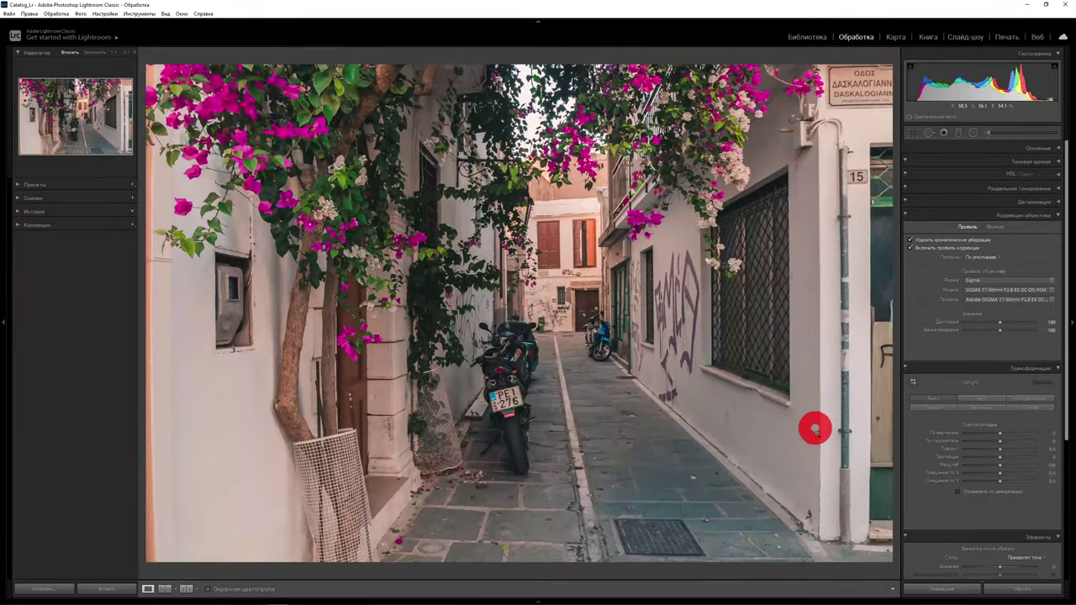
pyautogui.moveTo(855, 314)
pyautogui.mouseDown()
pyautogui.moveTo(542, 363)
pyautogui.moveTo(442, 360)
pyautogui.moveTo(415, 317)
pyautogui.moveTo(409, 272)
pyautogui.moveTo(419, 222)
pyautogui.moveTo(543, 344)
pyautogui.moveTo(566, 240)
pyautogui.mouseUp()
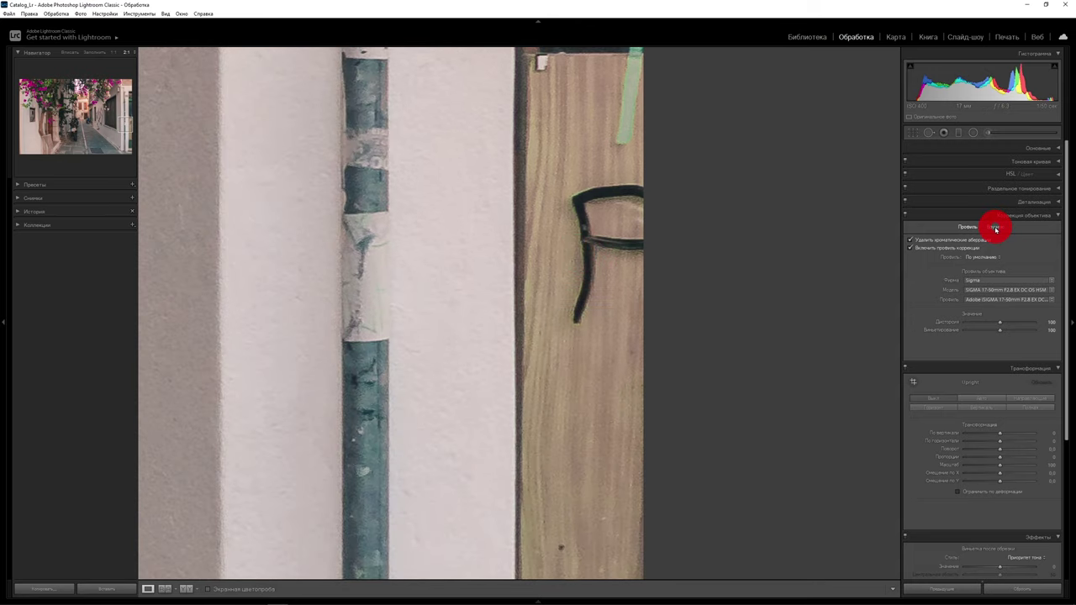
# Try sampling the pole's fringe with the Defringe eyedropper, then return it and fit the photo in view.
pyautogui.click(996, 229)
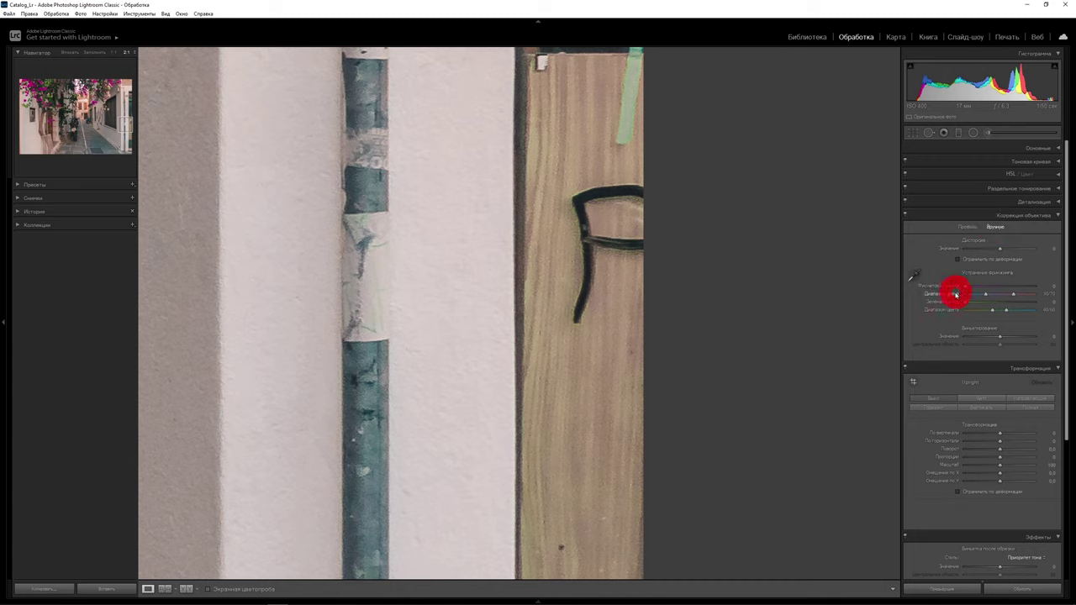
pyautogui.click(914, 277)
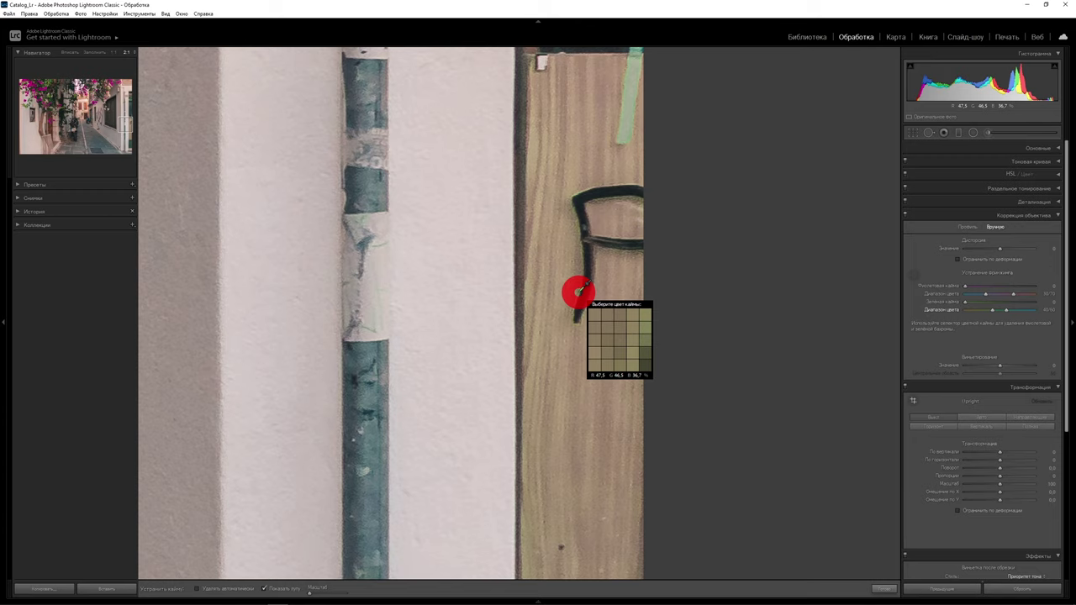
pyautogui.click(579, 294)
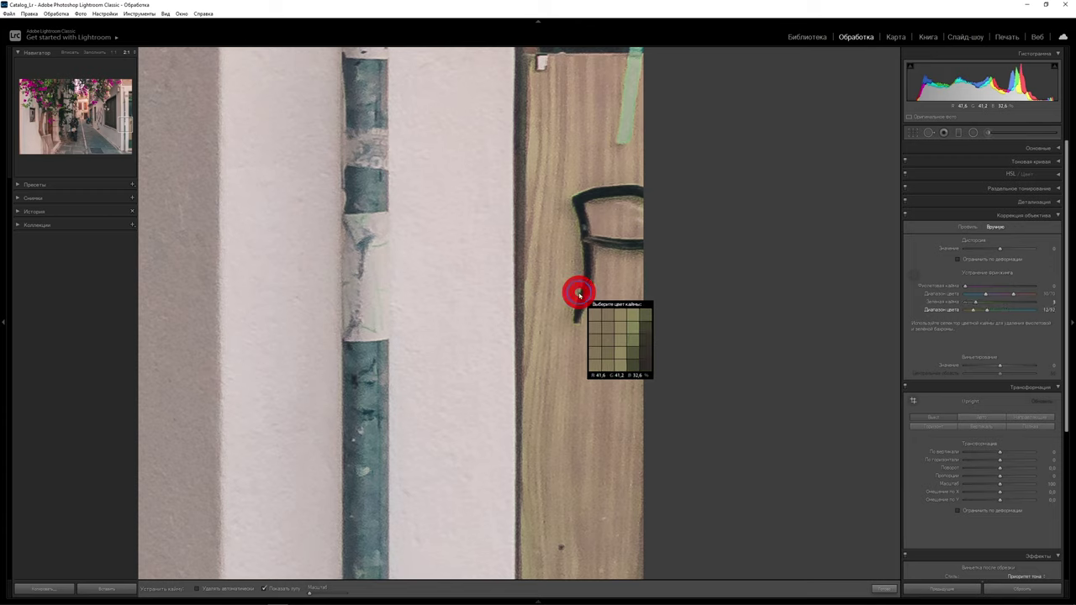
pyautogui.moveTo(579, 293)
pyautogui.mouseDown()
pyautogui.moveTo(620, 189)
pyautogui.moveTo(584, 328)
pyautogui.moveTo(395, 427)
pyautogui.mouseUp()
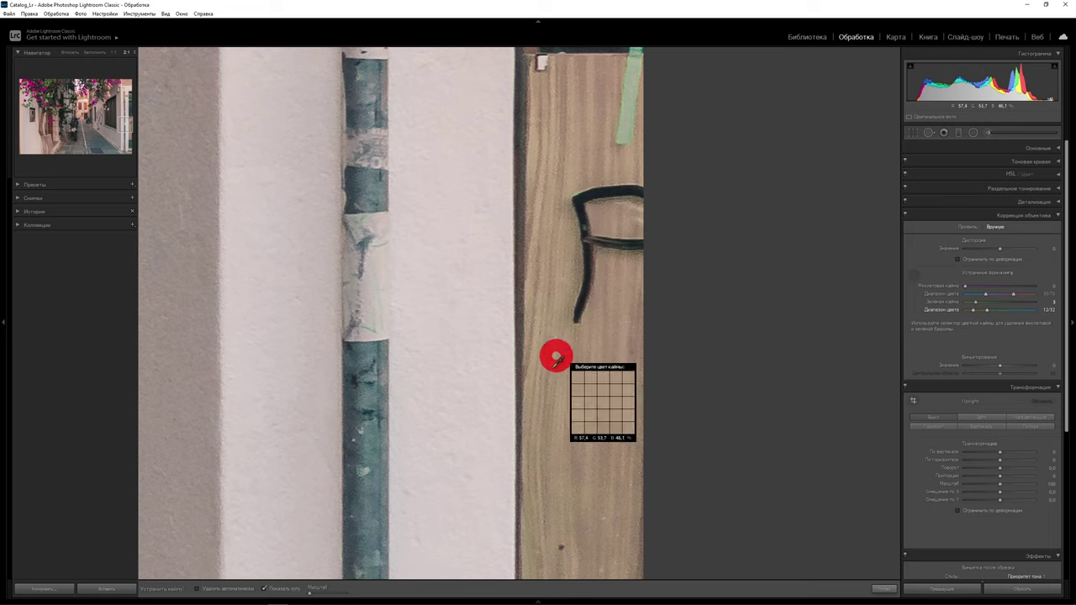
pyautogui.click(395, 426)
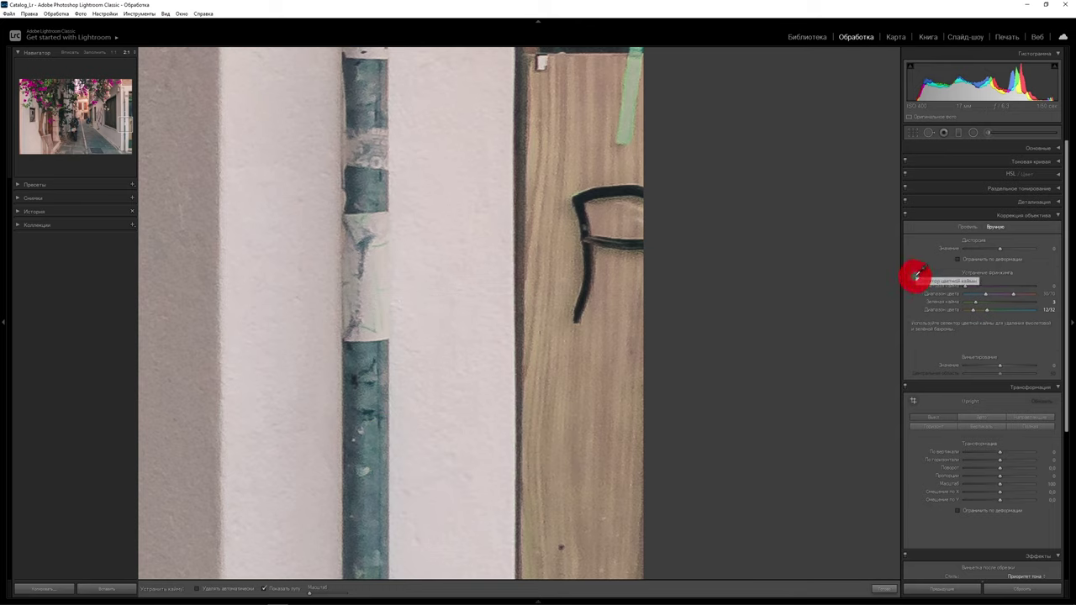
pyautogui.click(920, 277)
pyautogui.click(335, 357)
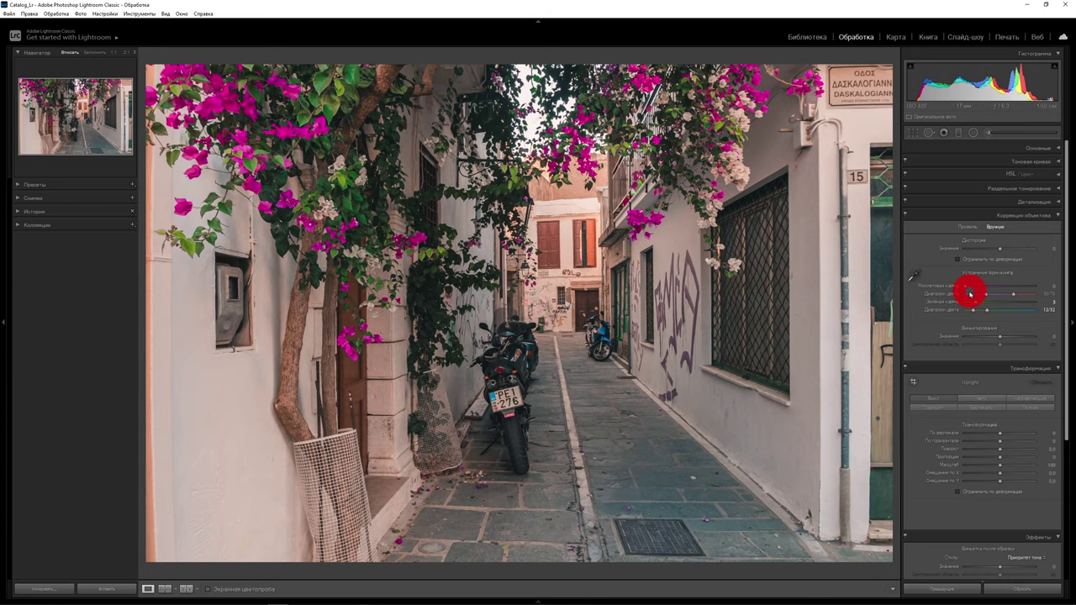
# Set manual Distortion to +1 with Constrain Crop enabled, then collapse Lens Corrections.
pyautogui.moveTo(1023, 250); pyautogui.dragTo(1000, 251)
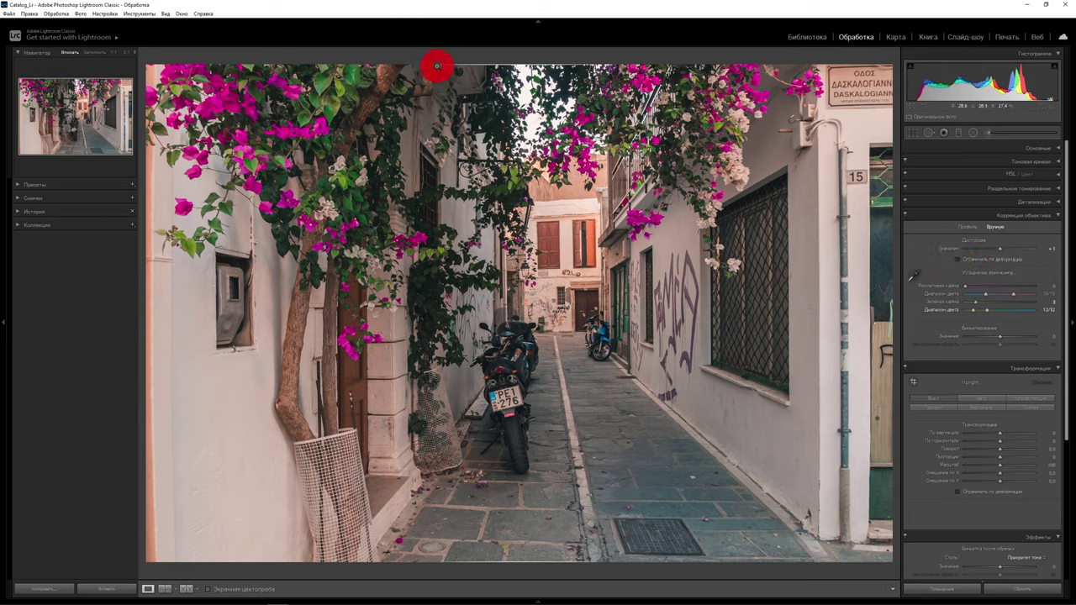
pyautogui.moveTo(970, 244); pyautogui.dragTo(992, 266)
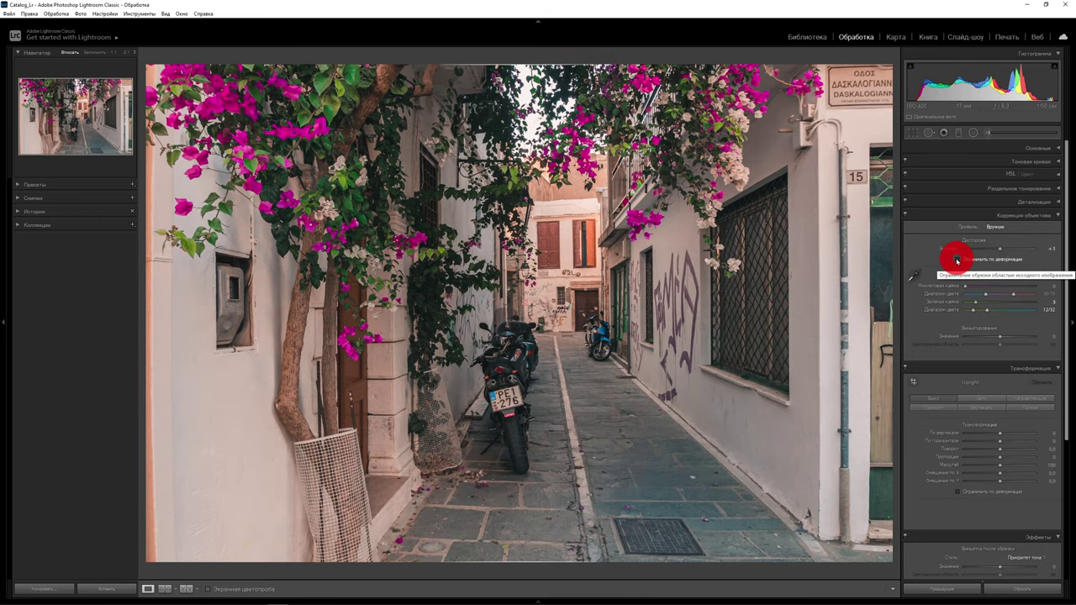
pyautogui.click(957, 259)
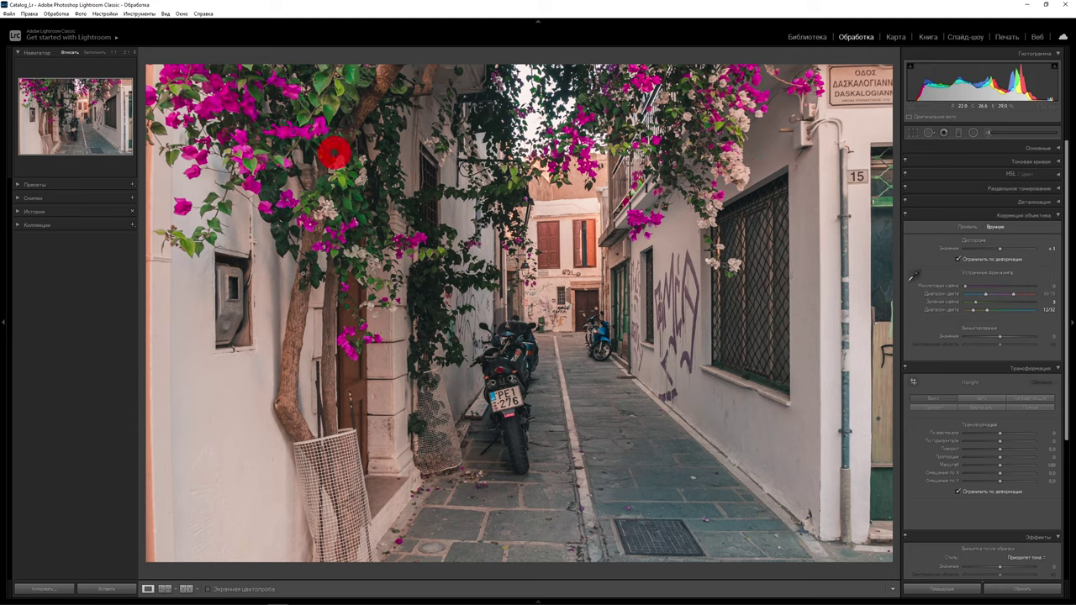
pyautogui.click(1057, 215)
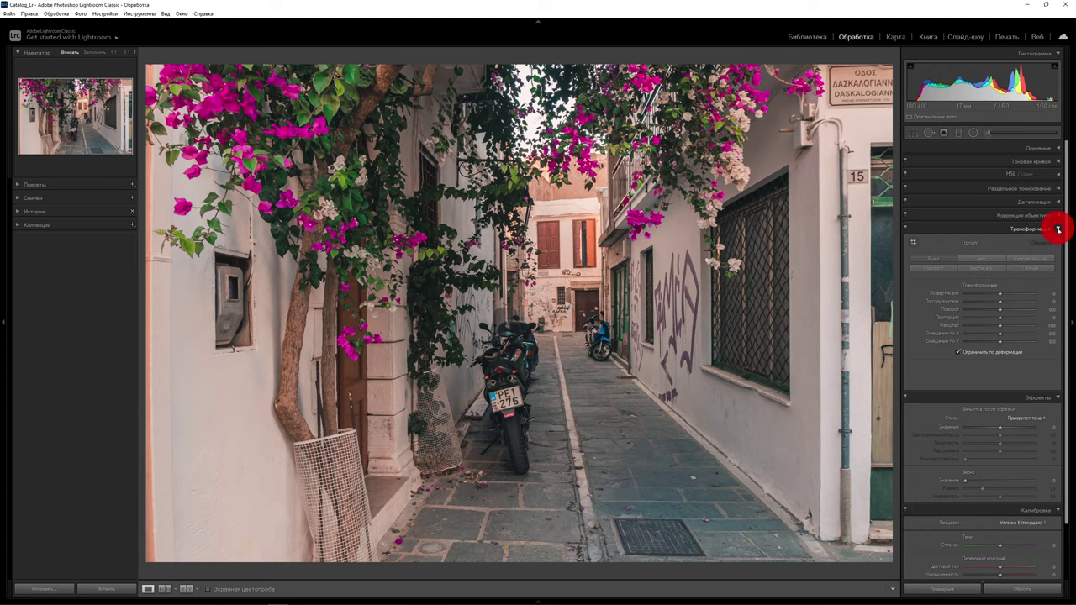
# Collapse Transform and add a -12 post-crop vignette with Feather at 0.
pyautogui.click(1058, 229)
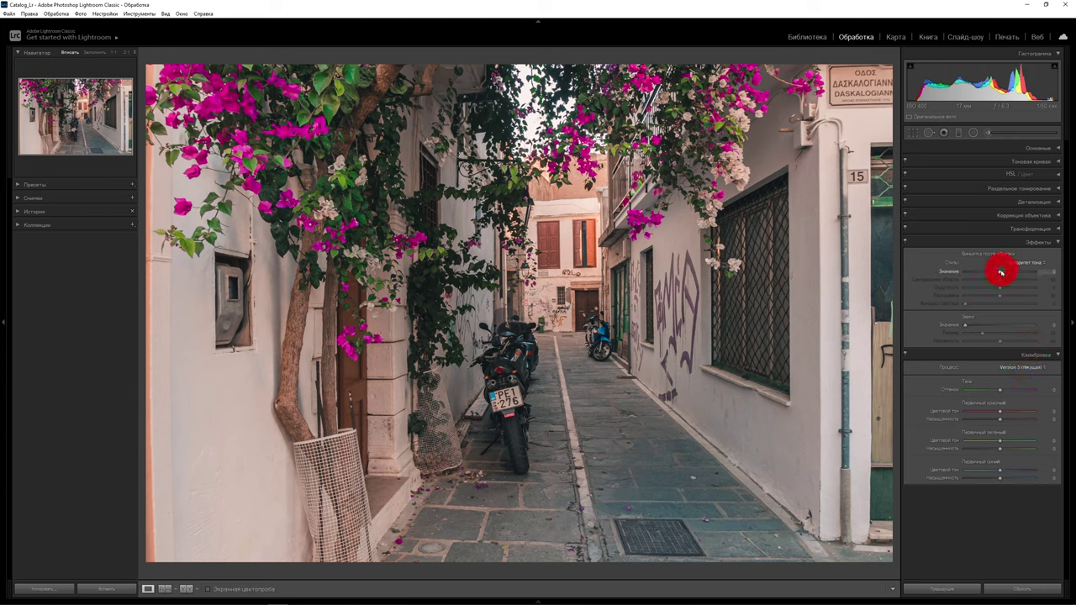
pyautogui.moveTo(1000, 272); pyautogui.dragTo(984, 276)
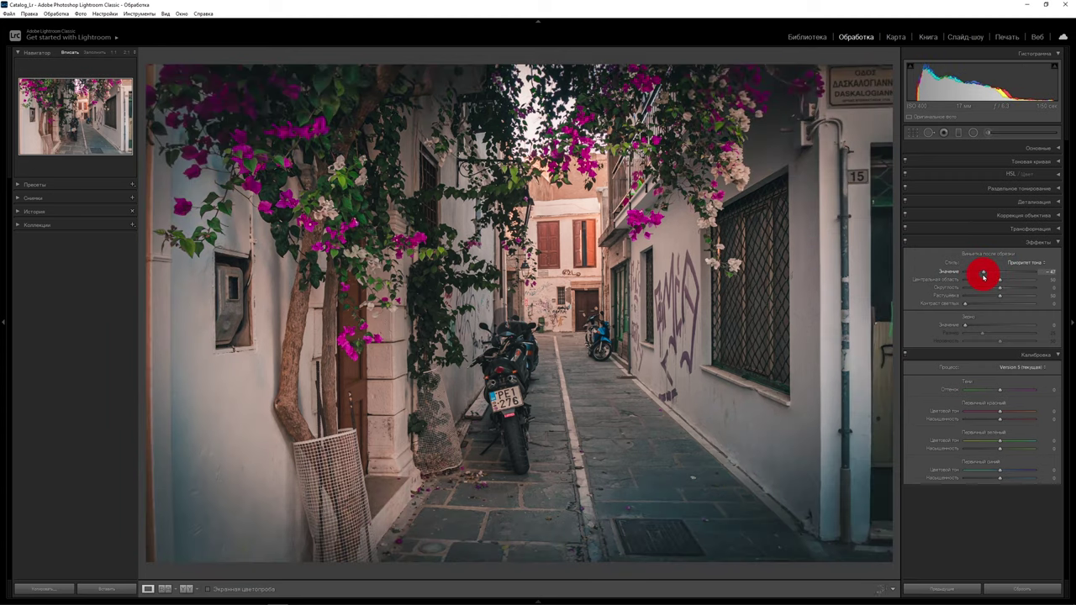
pyautogui.moveTo(983, 275)
pyautogui.mouseDown()
pyautogui.moveTo(1012, 273)
pyautogui.moveTo(1000, 272)
pyautogui.mouseUp()
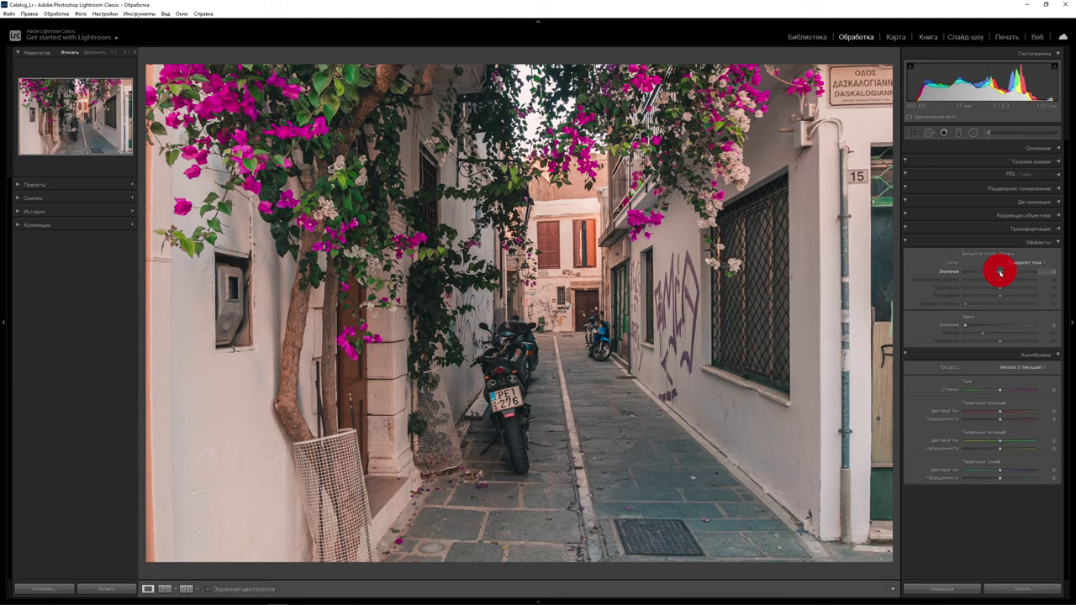
pyautogui.moveTo(1000, 273); pyautogui.dragTo(997, 273)
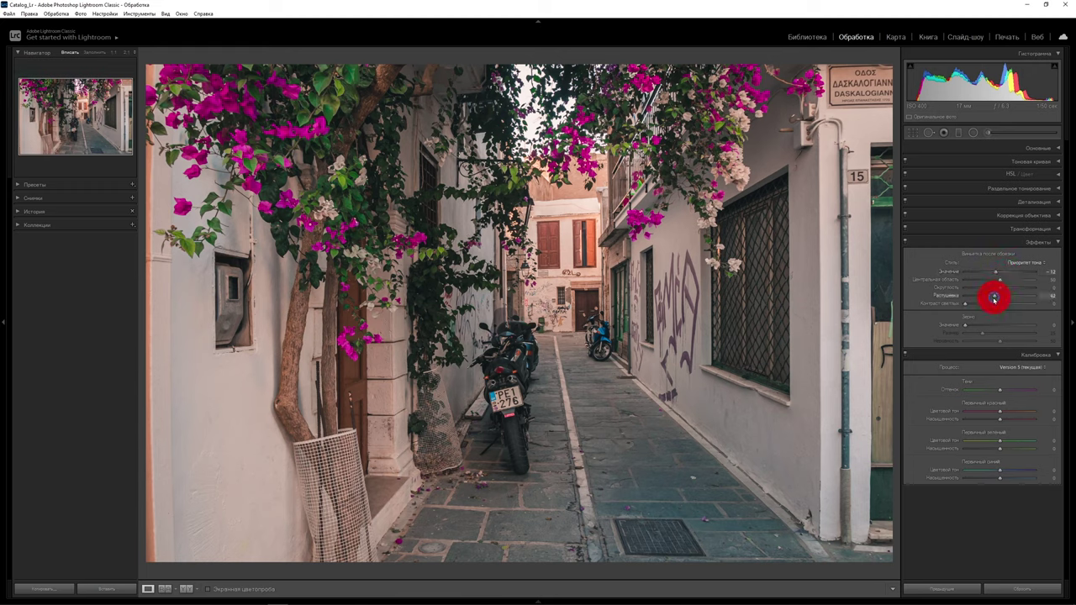
pyautogui.moveTo(1000, 295); pyautogui.dragTo(982, 298)
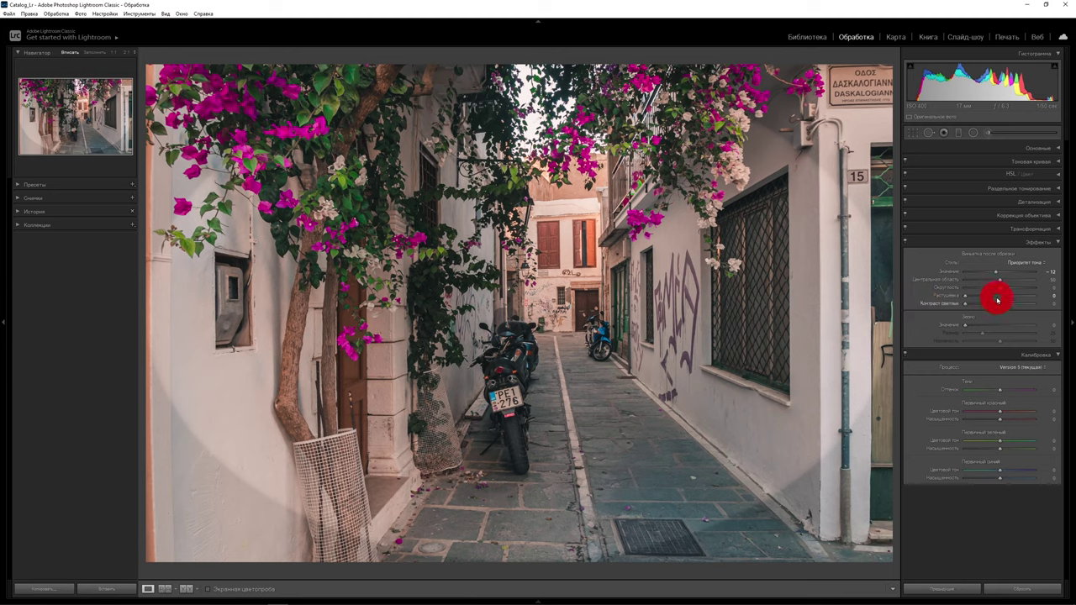
# Set the vignette to Midpoint 14, Roundness -62 and Feather 78.
pyautogui.moveTo(1000, 281); pyautogui.dragTo(980, 286)
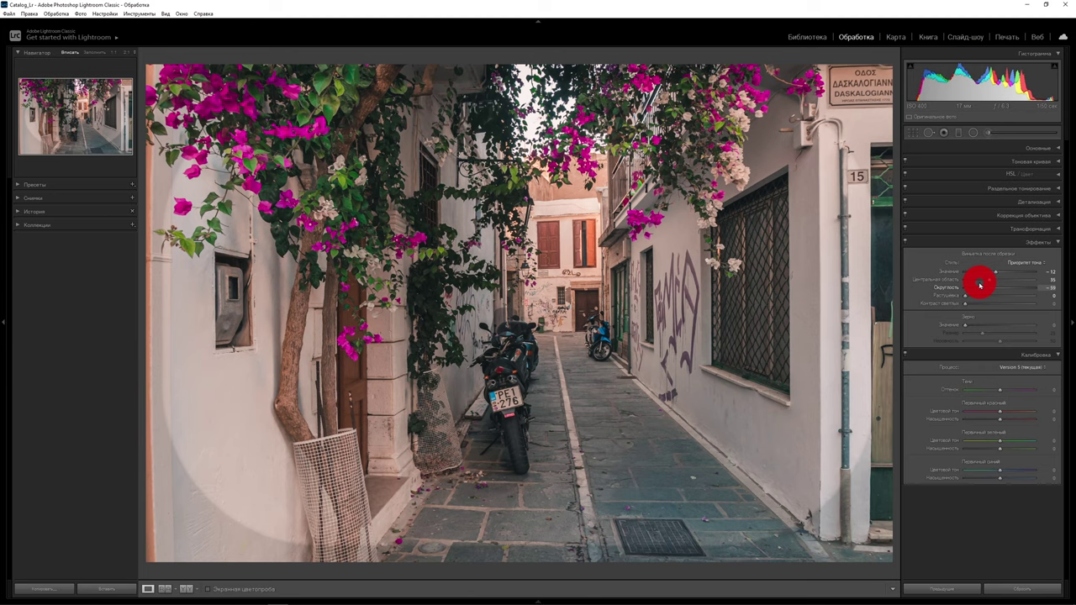
pyautogui.moveTo(979, 286); pyautogui.dragTo(978, 287)
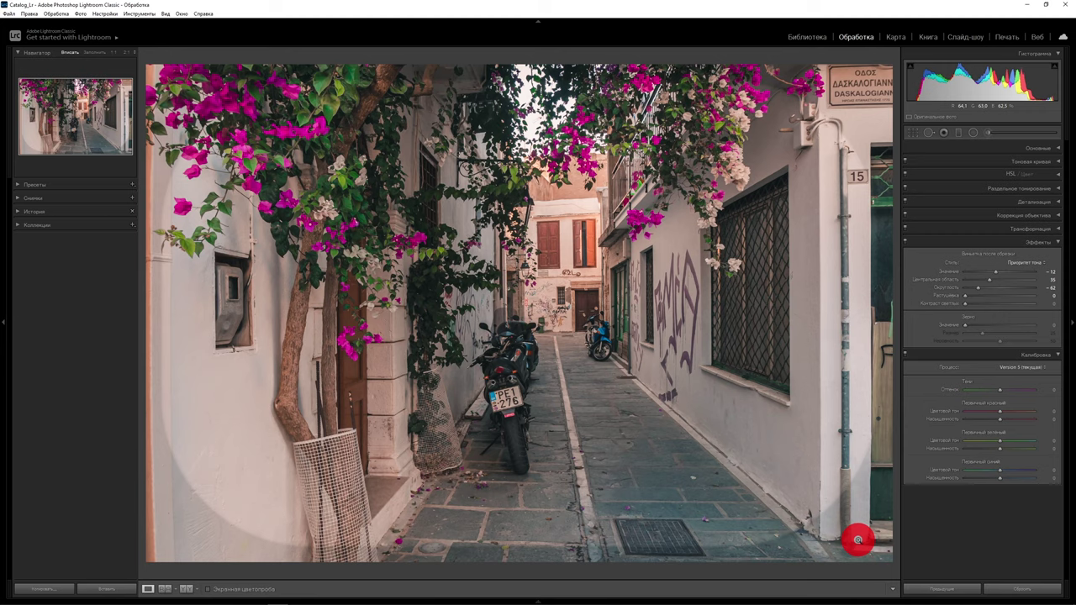
pyautogui.moveTo(987, 279); pyautogui.dragTo(973, 280)
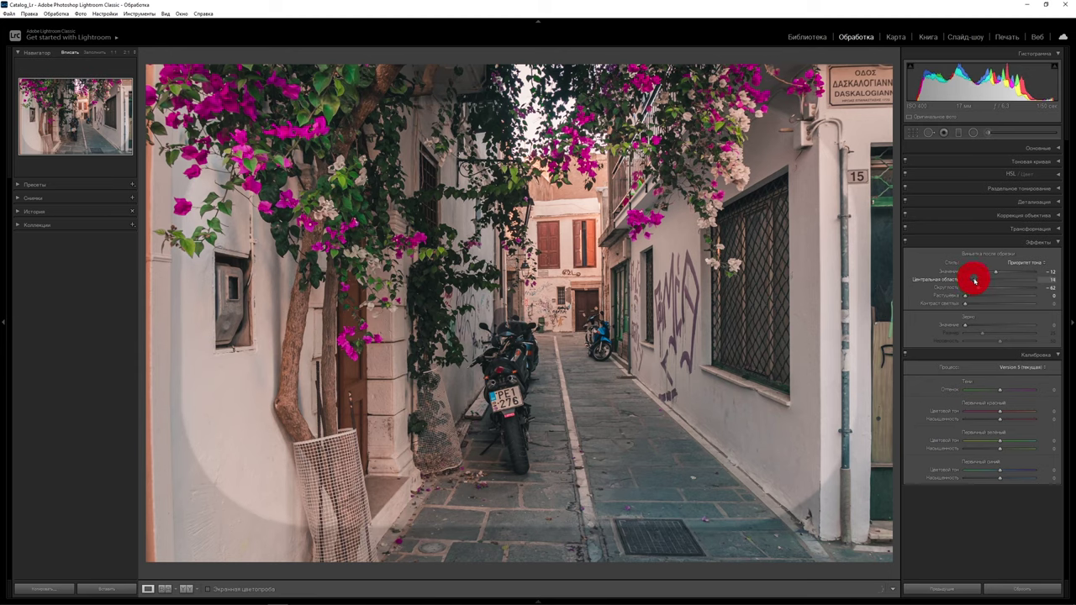
pyautogui.moveTo(973, 293); pyautogui.dragTo(1020, 296)
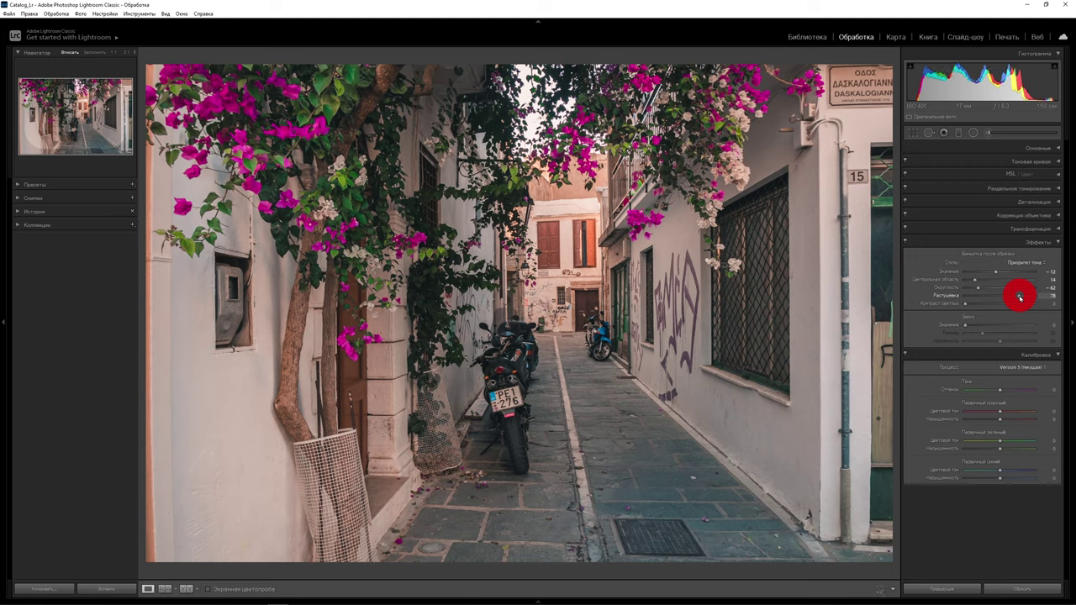
pyautogui.moveTo(1020, 297); pyautogui.dragTo(1018, 297)
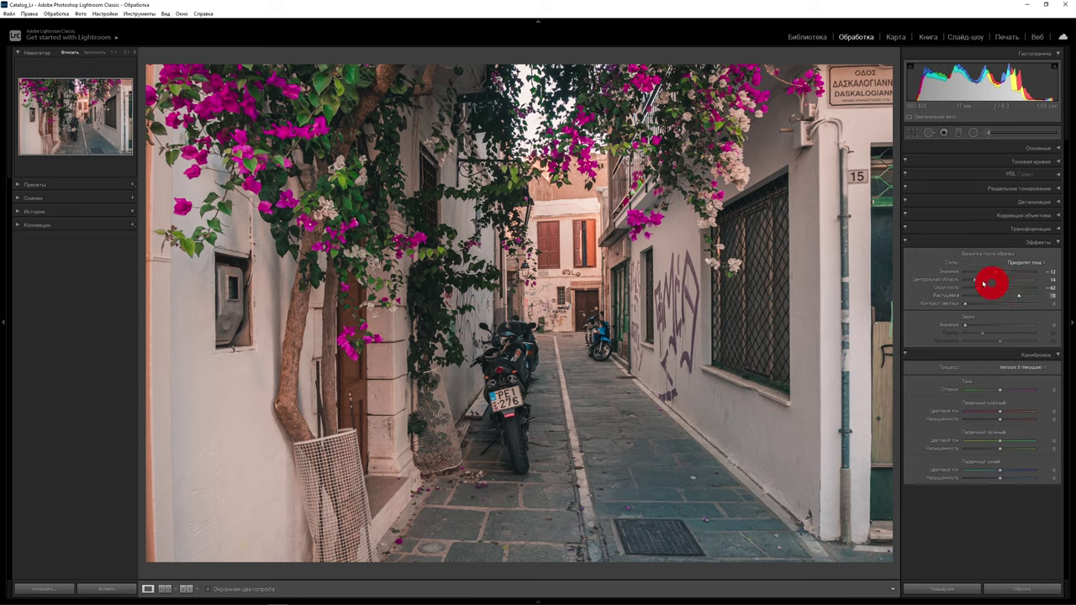
# Toggle Effects to compare before/after, then zoom in on the scooters.
pyautogui.click(905, 242)
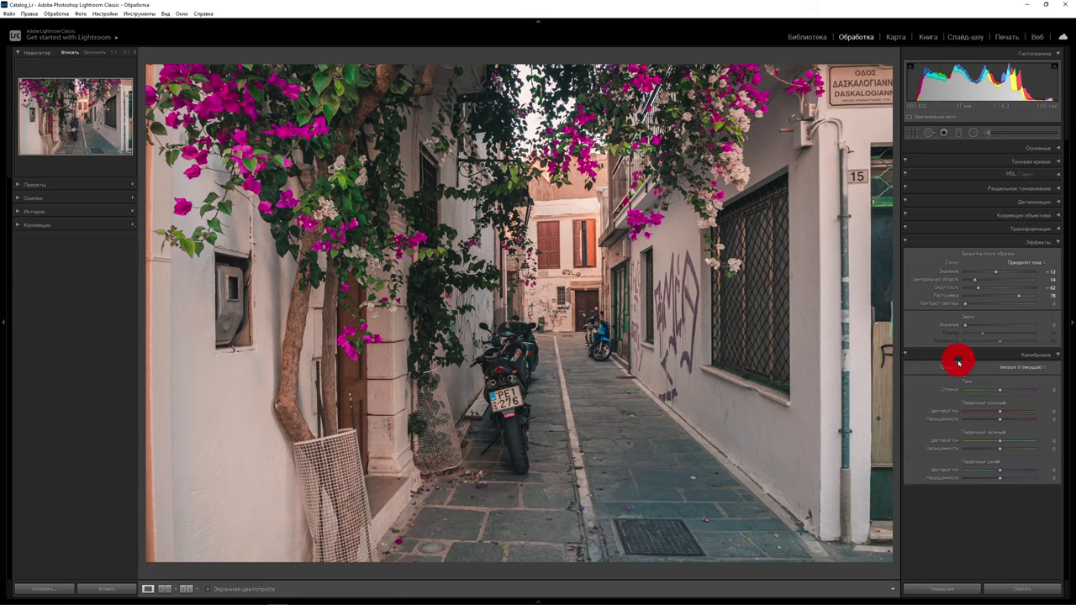
pyautogui.click(600, 395)
pyautogui.moveTo(435, 396)
pyautogui.mouseDown()
pyautogui.moveTo(645, 309)
pyautogui.moveTo(610, 440)
pyautogui.moveTo(614, 377)
pyautogui.moveTo(714, 327)
pyautogui.mouseUp()
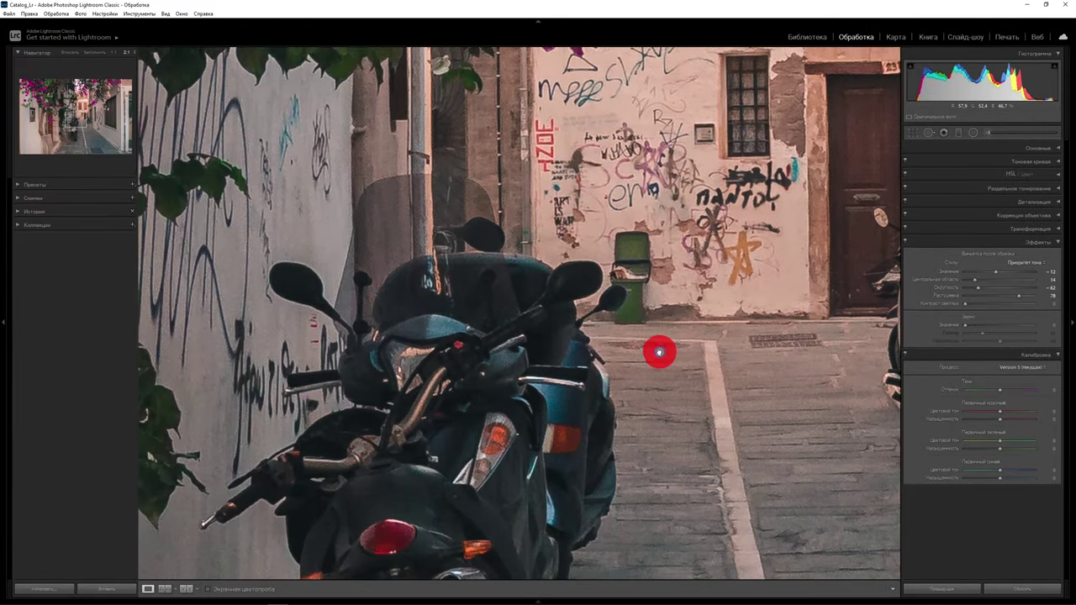
# Add grain with Amount 10, Size 32 and Roughness 68, then fit the whole photo.
pyautogui.moveTo(580, 450); pyautogui.dragTo(673, 308)
pyautogui.click(971, 326)
pyautogui.moveTo(971, 326); pyautogui.dragTo(972, 326)
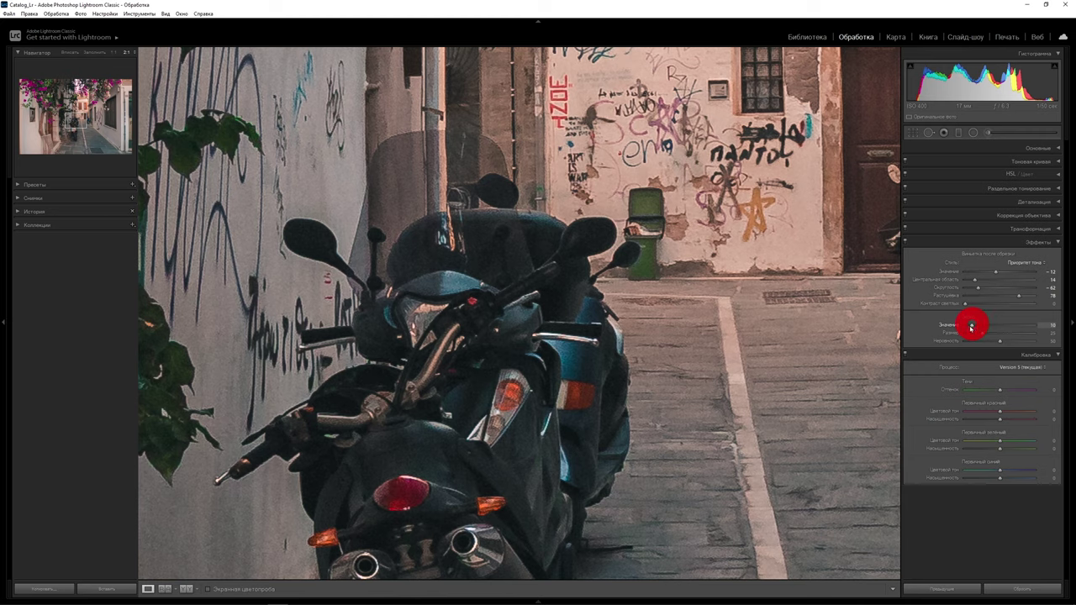
pyautogui.click(754, 458)
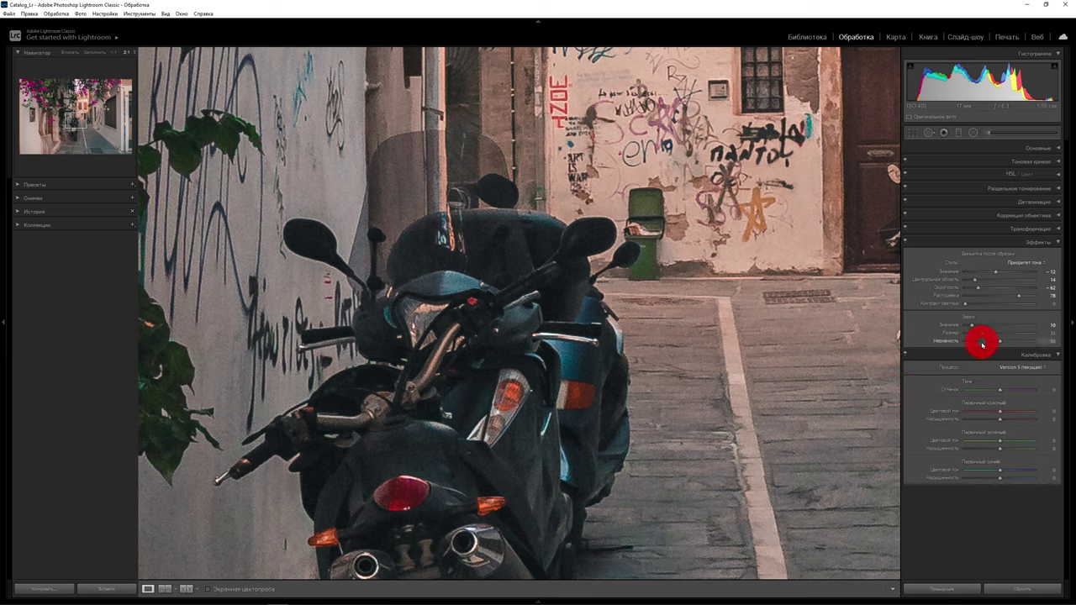
pyautogui.moveTo(981, 334)
pyautogui.mouseDown()
pyautogui.moveTo(1032, 339)
pyautogui.moveTo(959, 340)
pyautogui.moveTo(1013, 338)
pyautogui.mouseUp()
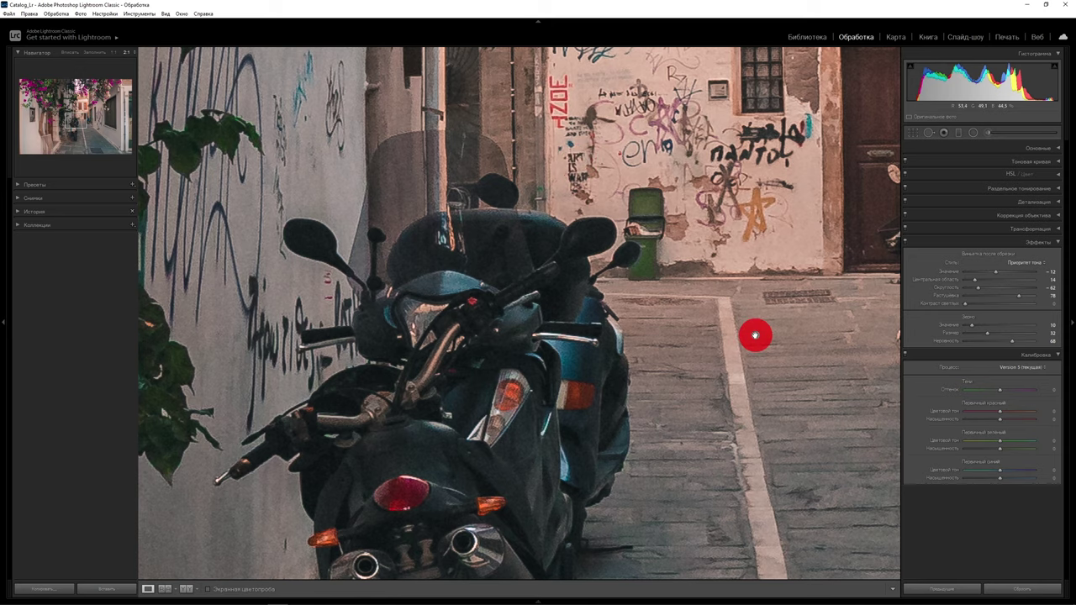
pyautogui.click(701, 350)
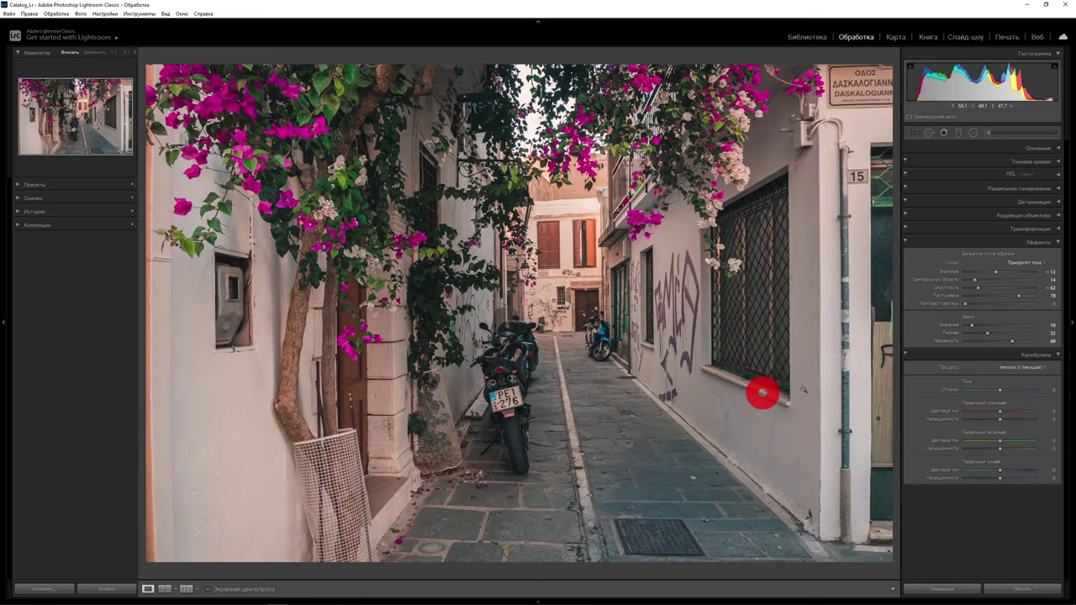
# Collapse Effects, test Blue Primary Hue at -100 and +100, then reset it to 0.
pyautogui.click(1057, 242)
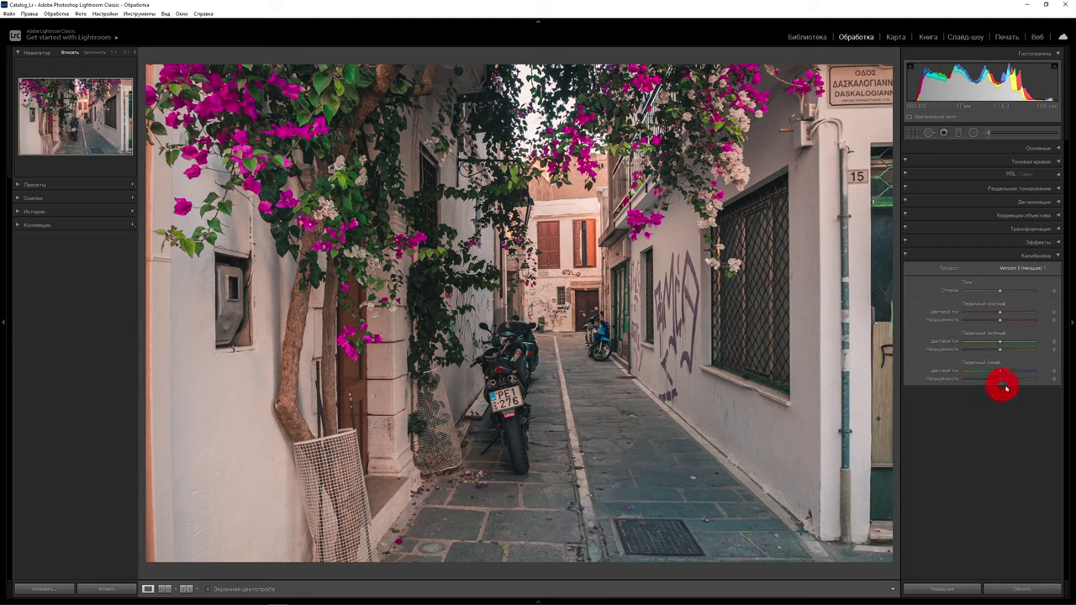
pyautogui.moveTo(1000, 370); pyautogui.dragTo(920, 367)
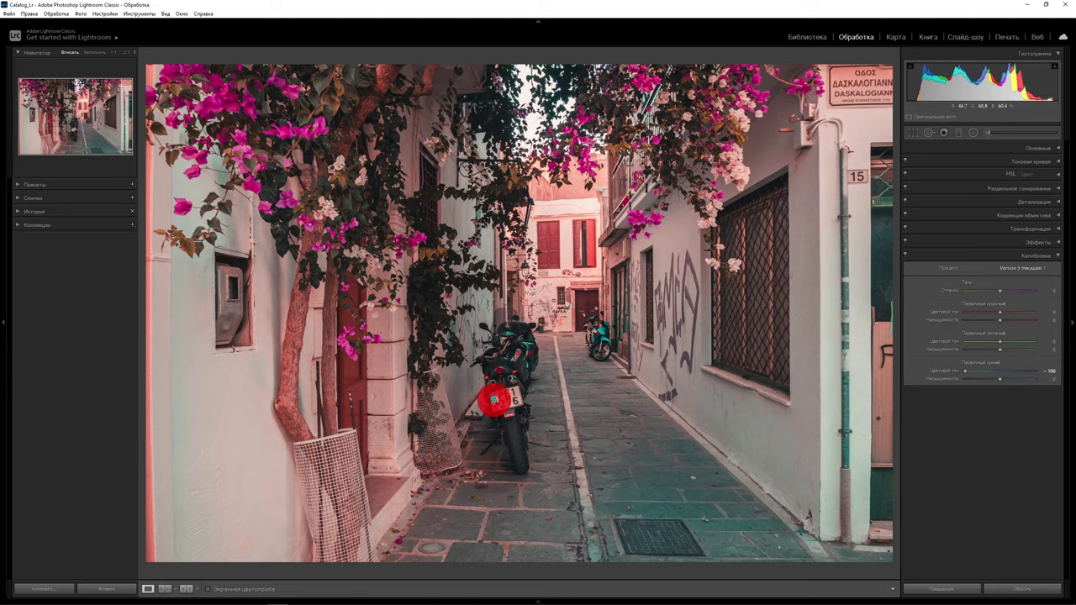
pyautogui.click(498, 398)
pyautogui.click(532, 370)
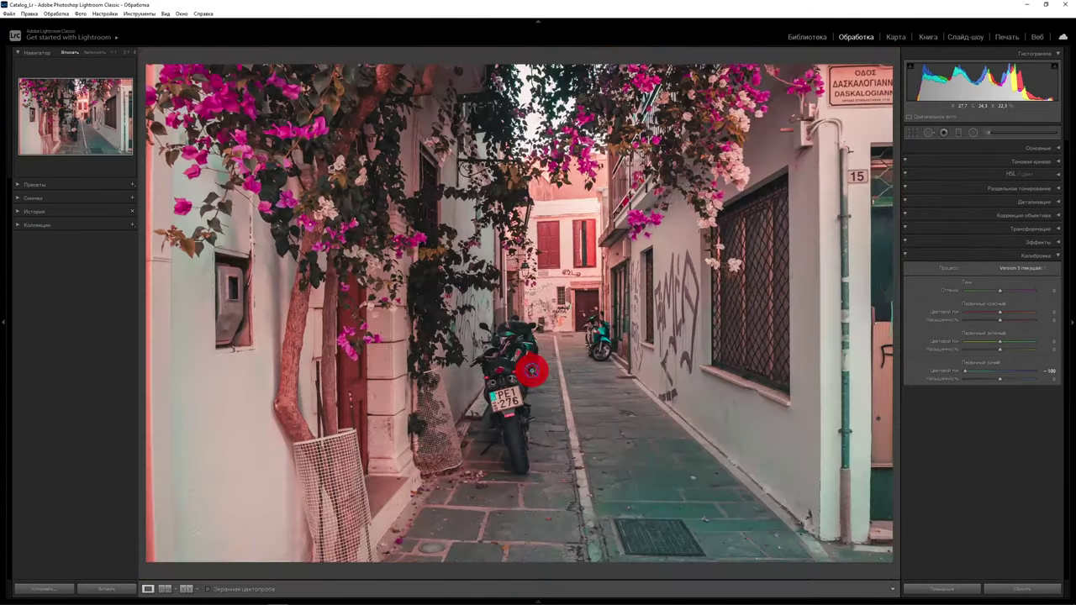
pyautogui.click(430, 270)
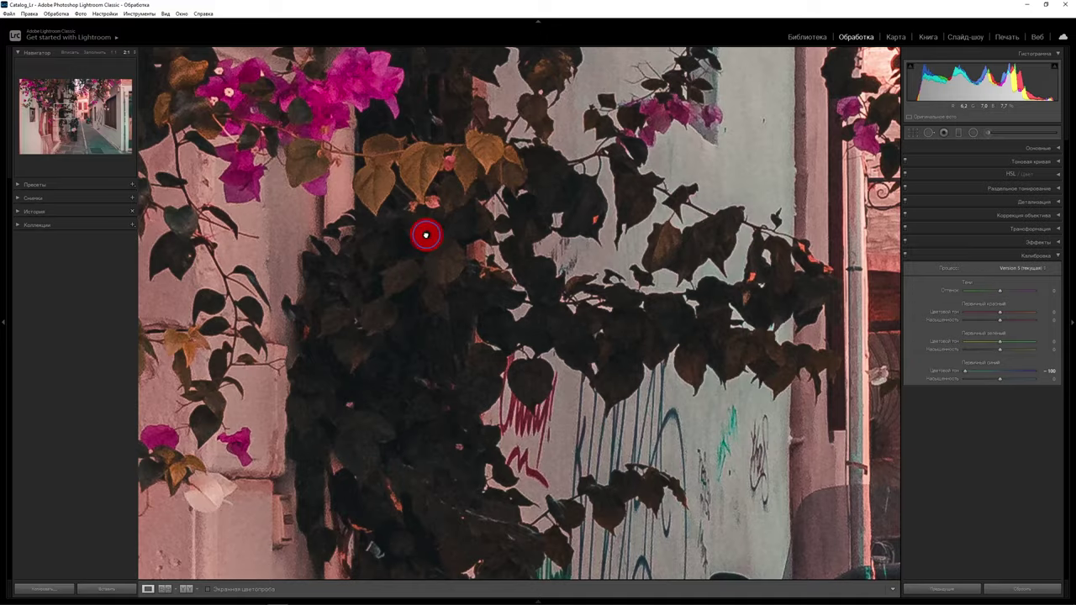
pyautogui.click(427, 237)
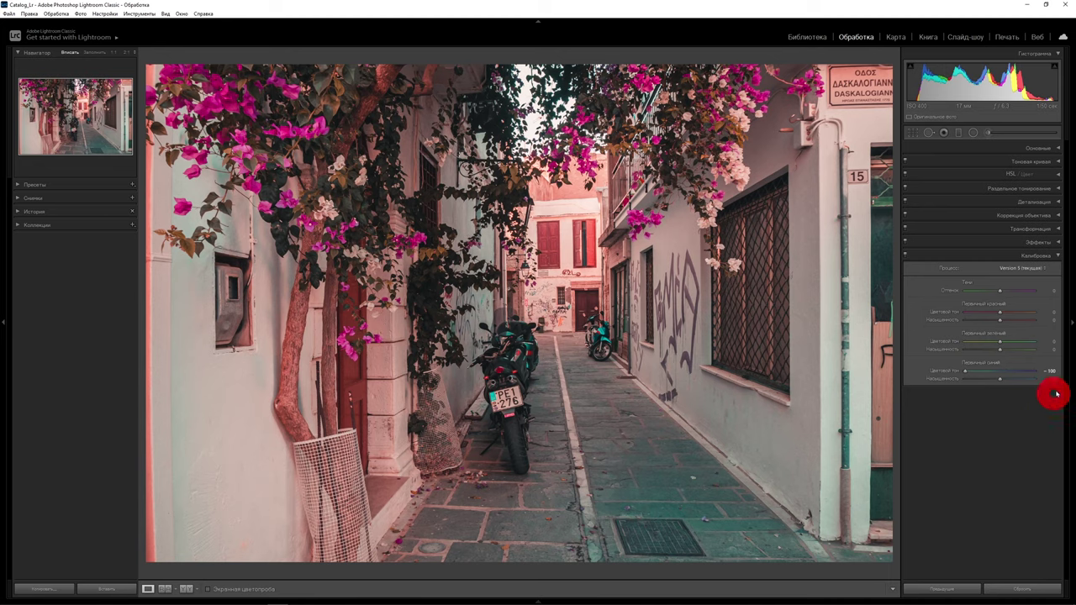
pyautogui.moveTo(964, 371); pyautogui.dragTo(1069, 374)
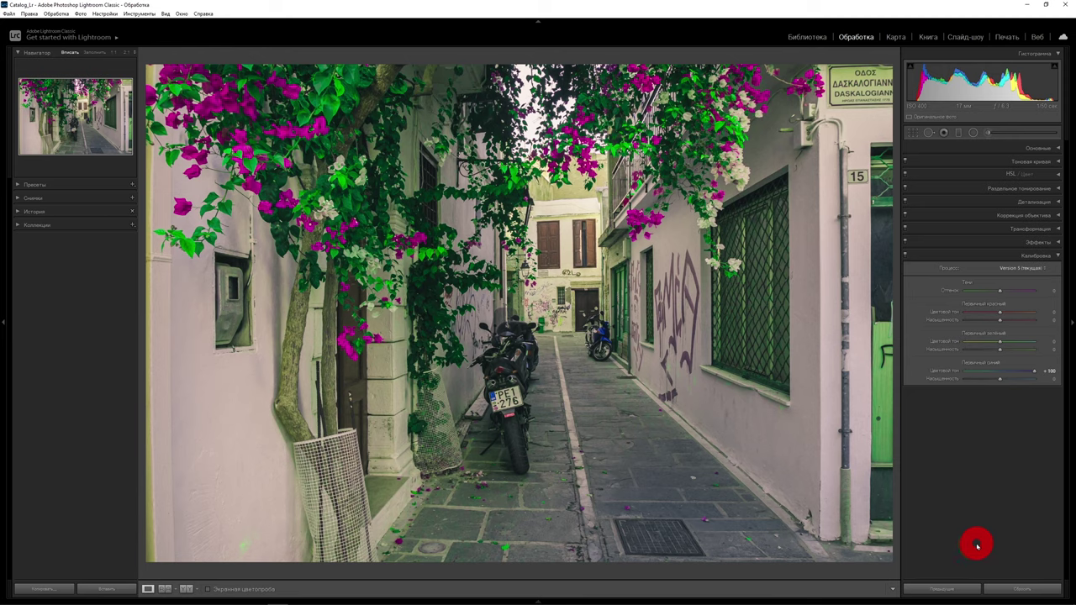
pyautogui.doubleClick(1033, 370)
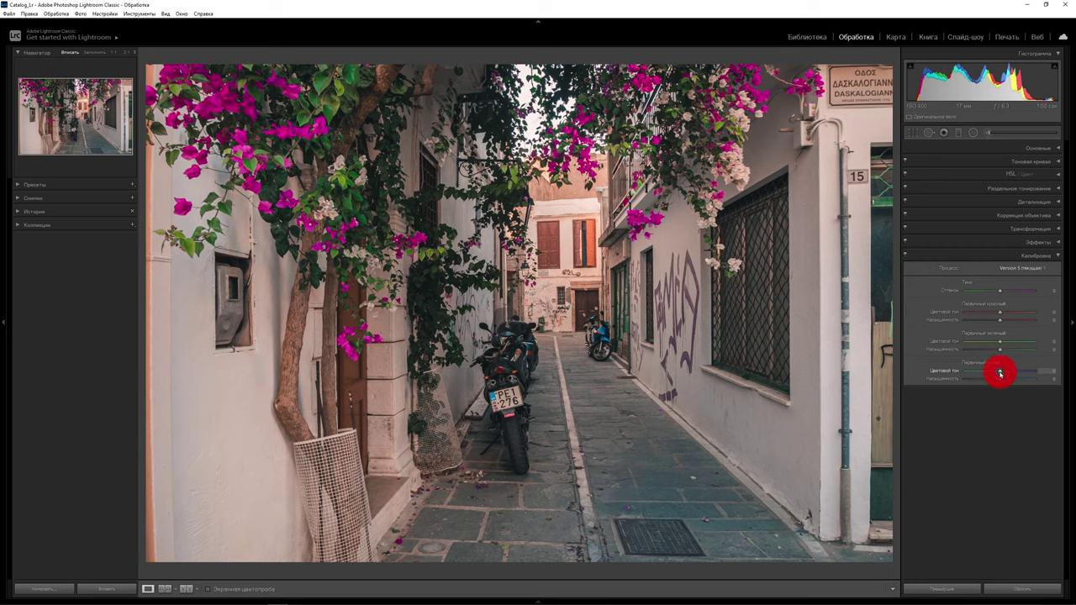
# Set Blue Primary Hue -15 and Saturation +13, leave Green Hue at 0, Green Saturation +100.
pyautogui.moveTo(1000, 372); pyautogui.dragTo(994, 373)
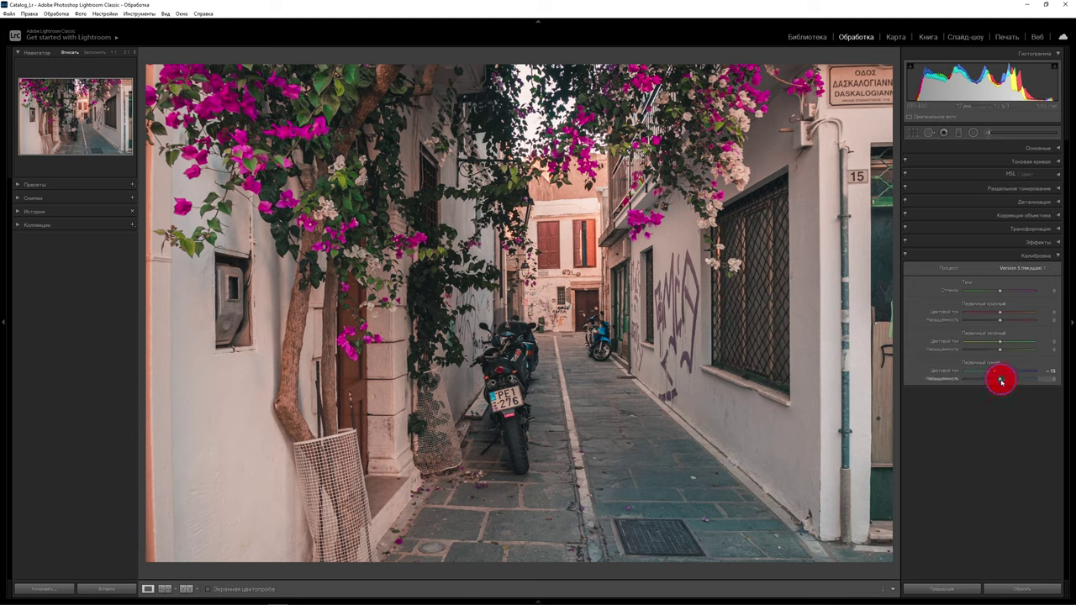
pyautogui.moveTo(1000, 381); pyautogui.dragTo(1005, 380)
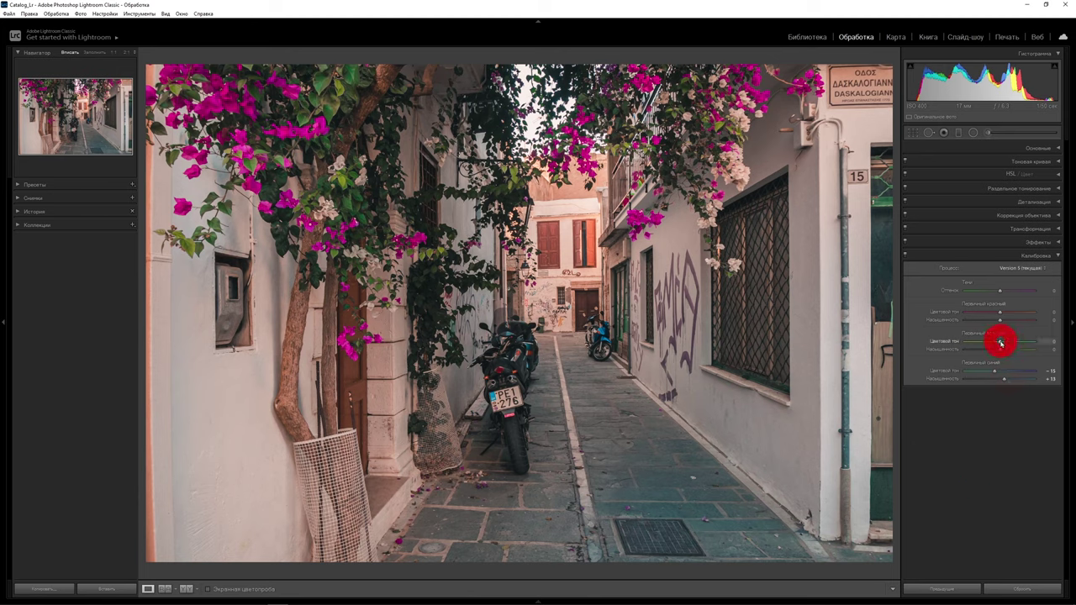
pyautogui.moveTo(1000, 342); pyautogui.dragTo(924, 342)
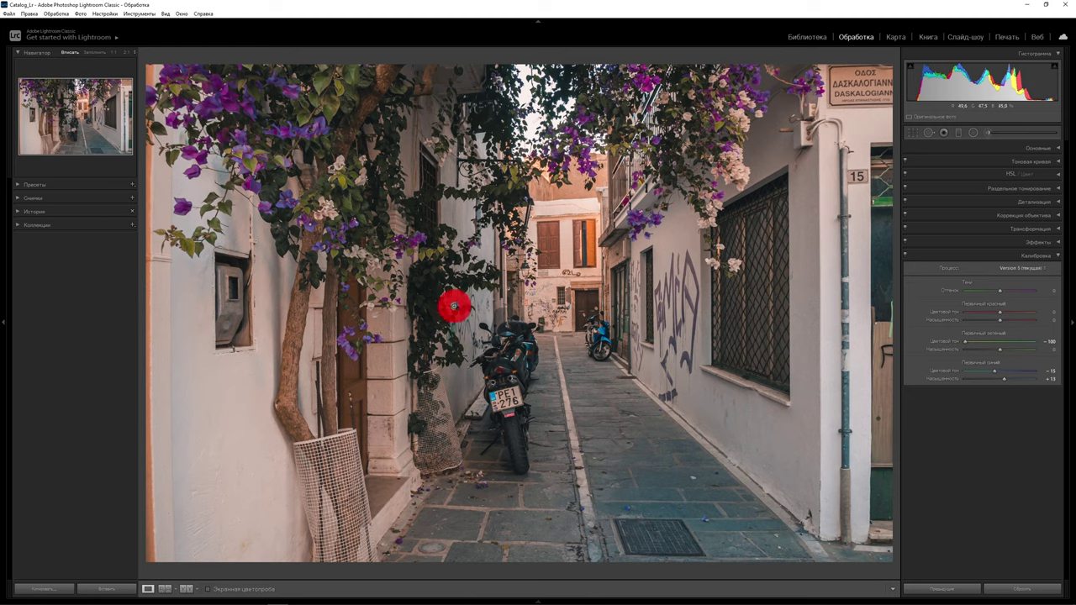
pyautogui.doubleClick(965, 342)
pyautogui.moveTo(1021, 341)
pyautogui.mouseDown()
pyautogui.moveTo(1001, 342)
pyautogui.moveTo(1032, 340)
pyautogui.mouseUp()
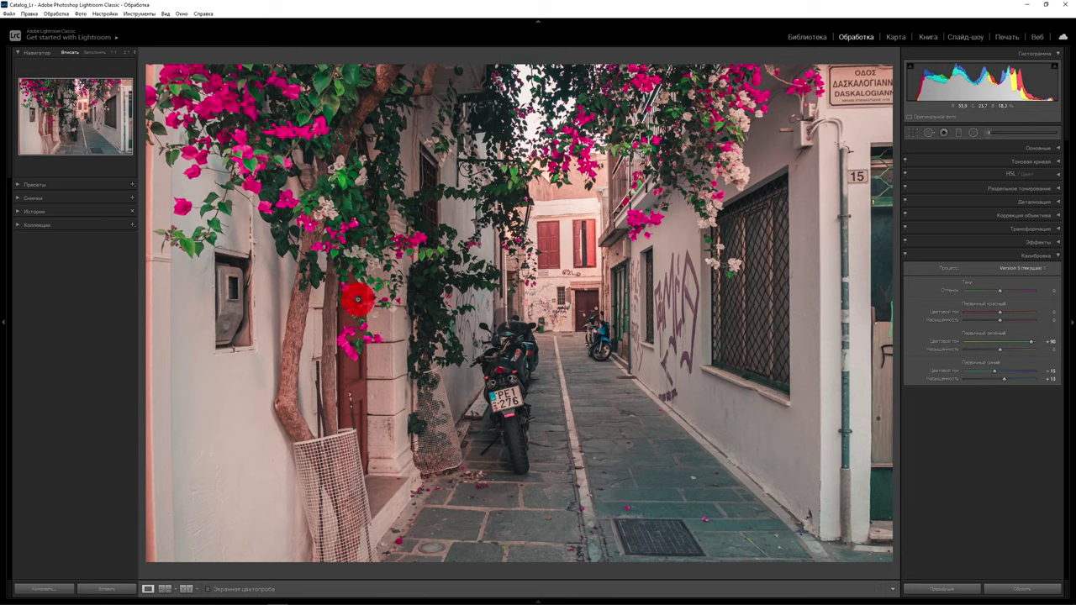
pyautogui.hotkey('ctrl', 'z')
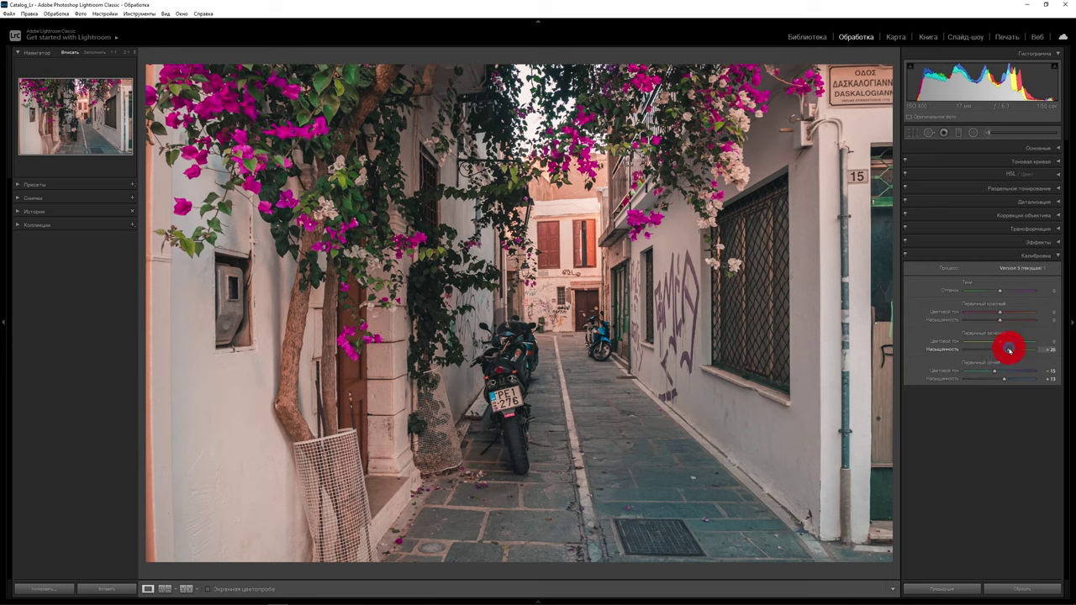
pyautogui.moveTo(1001, 350); pyautogui.dragTo(1070, 348)
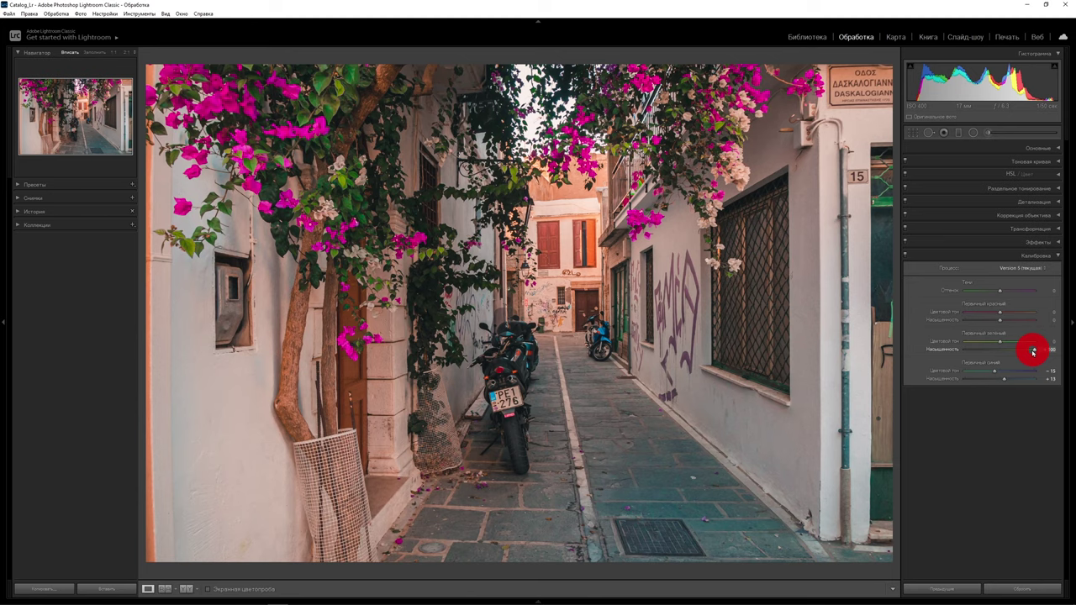
# Ease Green Primary Saturation down to +20.
pyautogui.moveTo(1033, 351); pyautogui.dragTo(1008, 353)
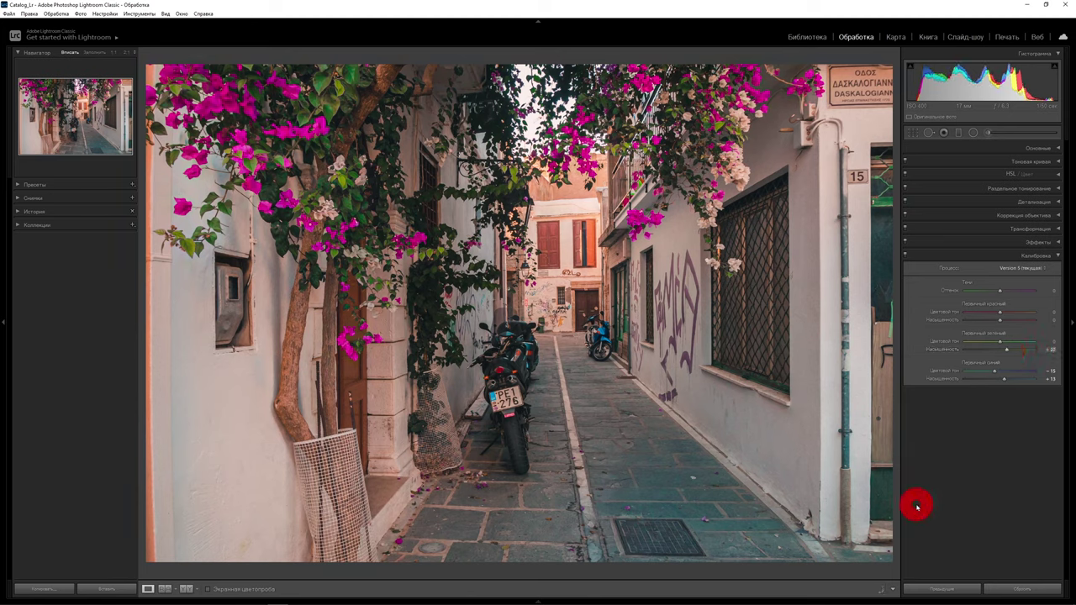
pyautogui.moveTo(1018, 346); pyautogui.dragTo(815, 477)
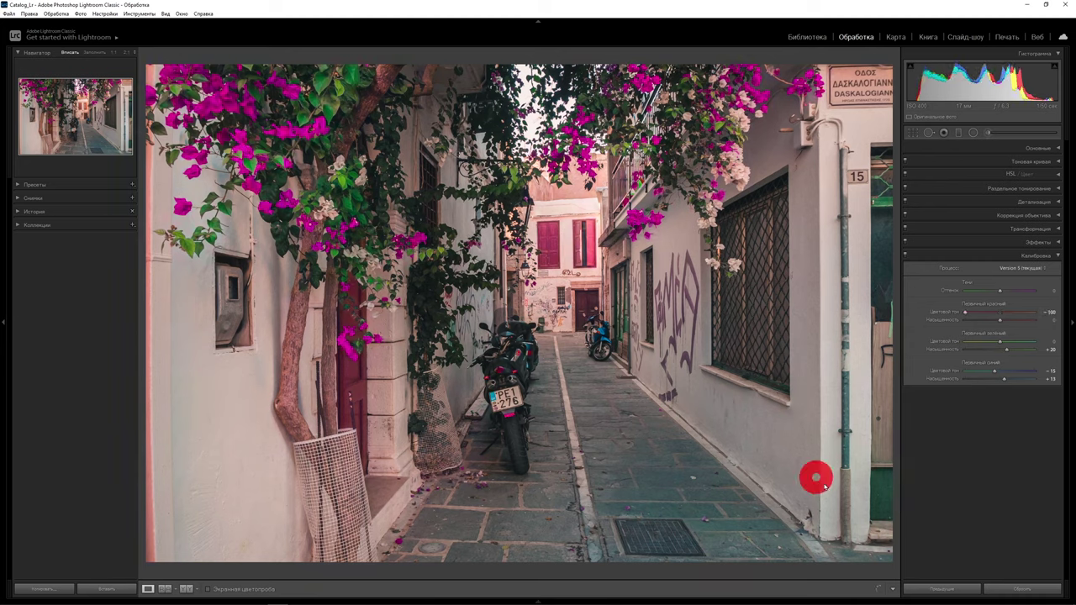
pyautogui.moveTo(815, 477)
pyautogui.mouseDown()
pyautogui.moveTo(571, 447)
pyautogui.moveTo(356, 468)
pyautogui.mouseUp()
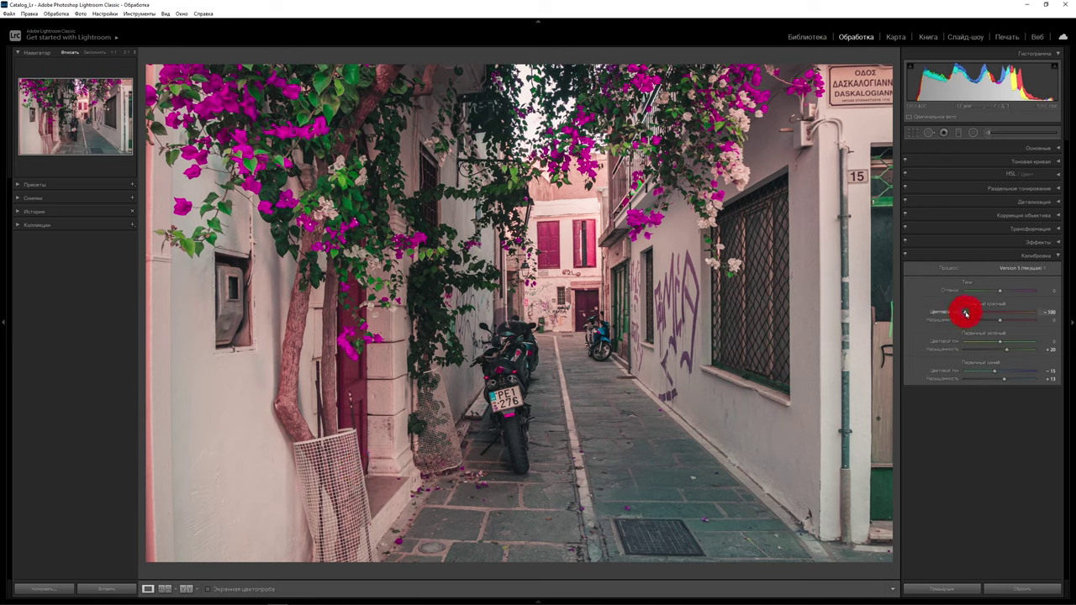
# Test Red Primary Hue and return it to 0, then nudge Shadows Tint slightly.
pyautogui.moveTo(356, 468)
pyautogui.mouseDown()
pyautogui.moveTo(999, 313)
pyautogui.moveTo(1068, 312)
pyautogui.mouseUp()
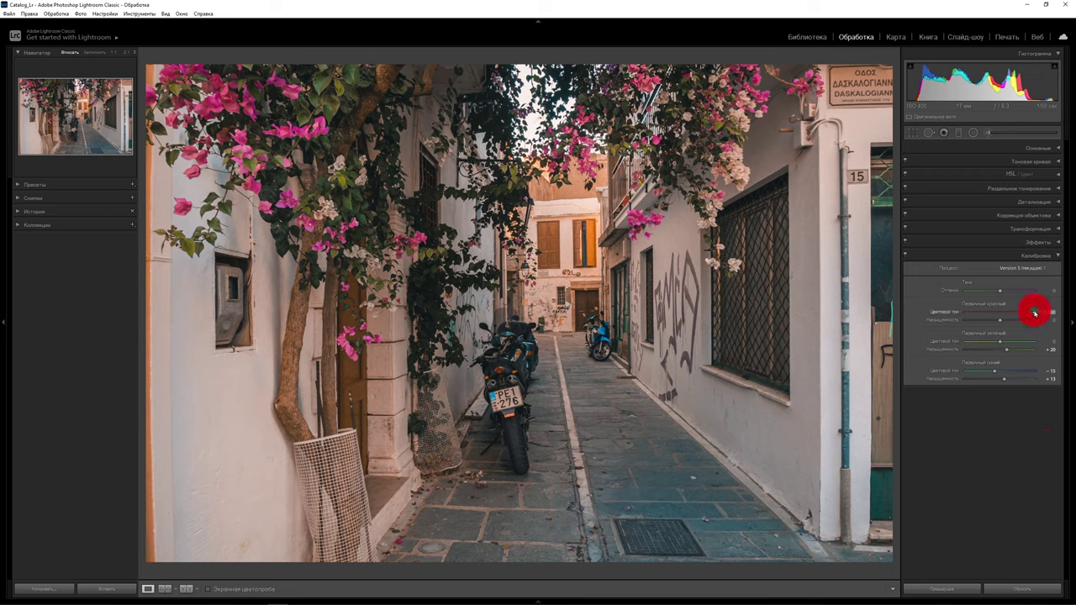
pyautogui.moveTo(1034, 311); pyautogui.dragTo(1003, 313)
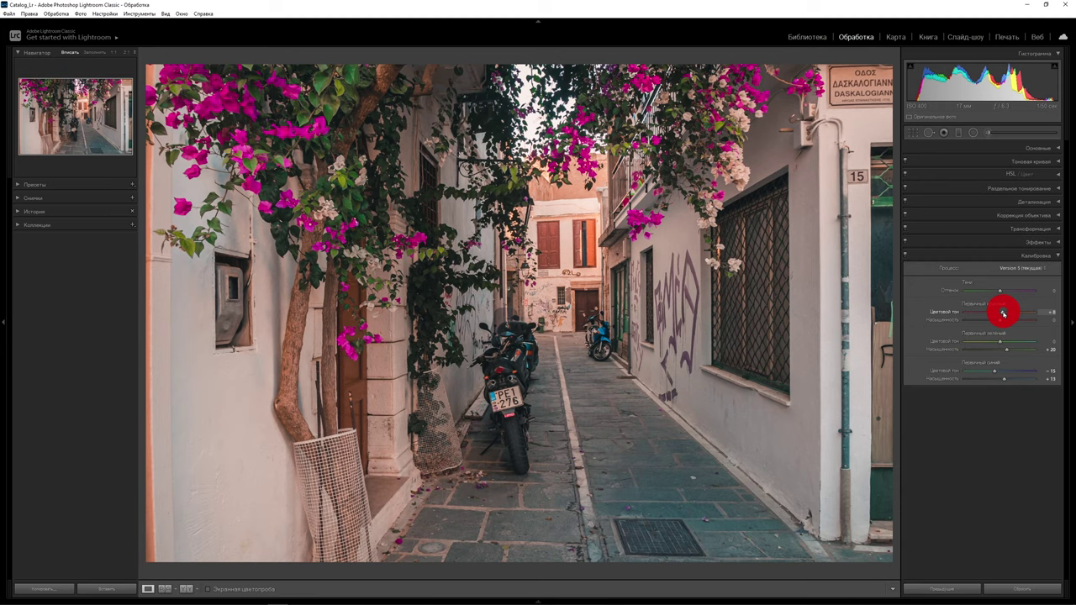
pyautogui.moveTo(1003, 312); pyautogui.dragTo(1001, 320)
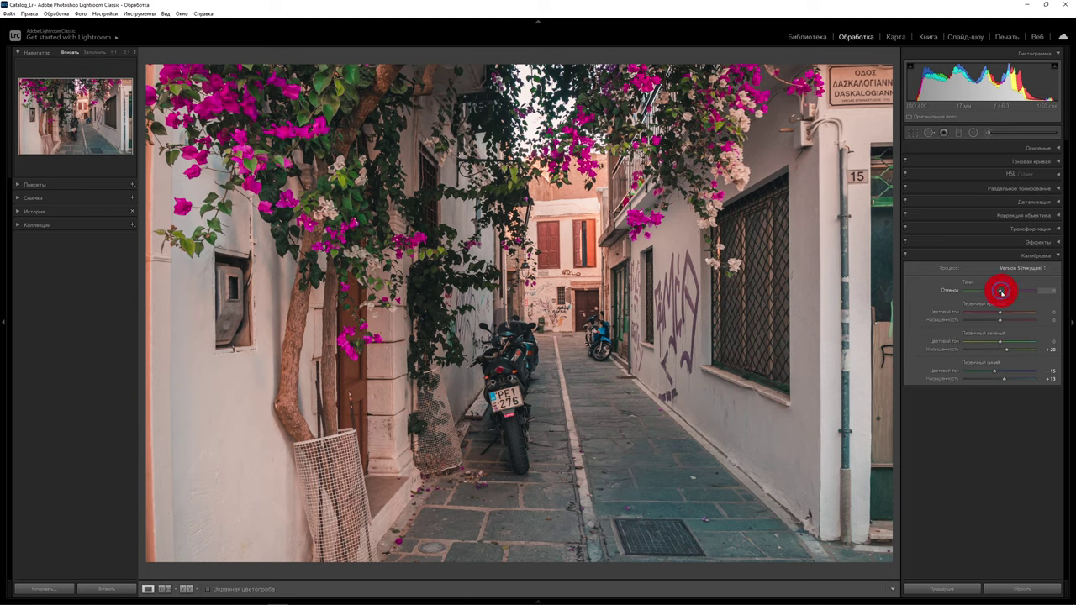
pyautogui.moveTo(1000, 291); pyautogui.dragTo(1003, 292)
pyautogui.moveTo(1002, 291); pyautogui.dragTo(1000, 291)
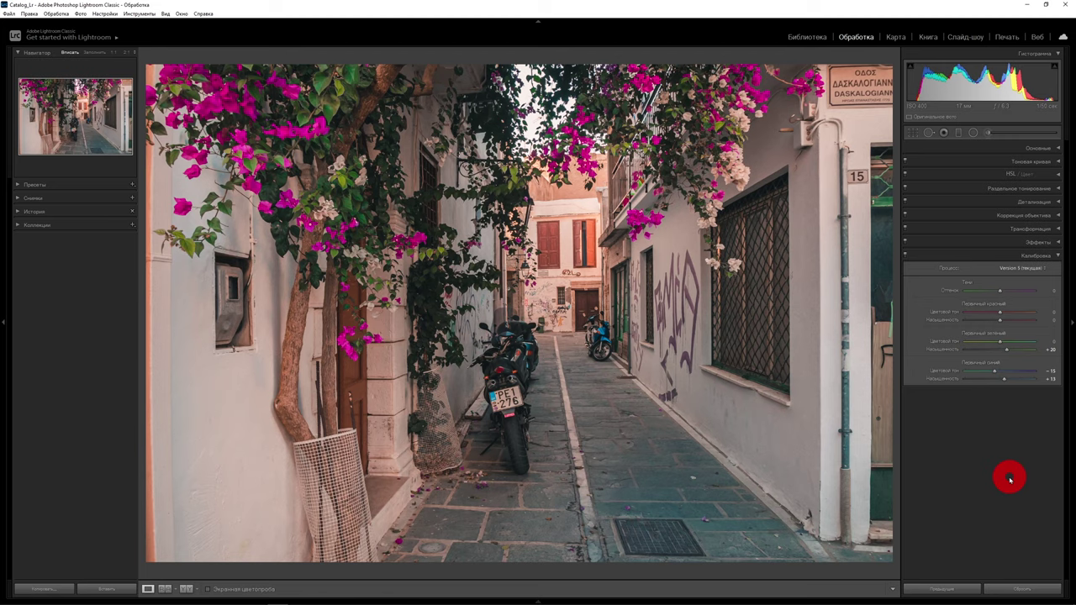
# Collapse Calibration and in Basic set Temp 7515, Shadows +79 and Saturation about -13.
pyautogui.hotkey('ctrl', '9')
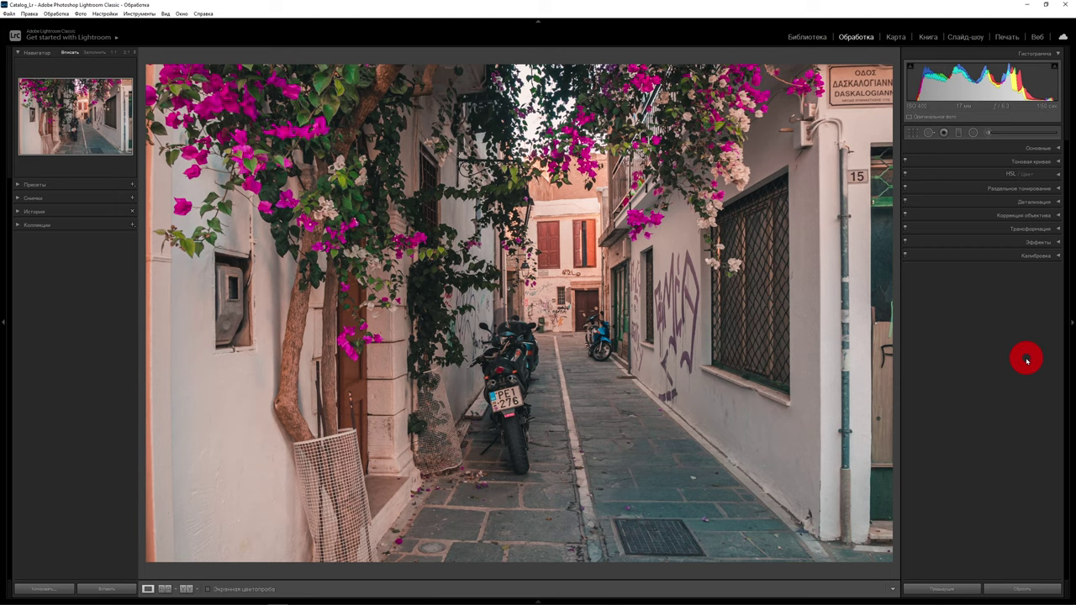
pyautogui.click(1057, 148)
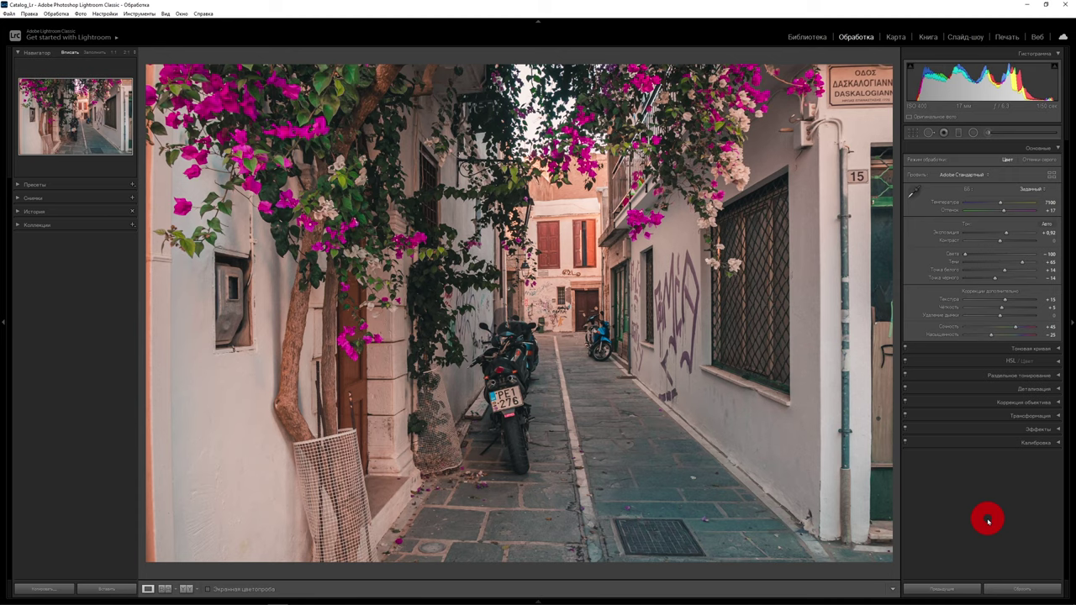
pyautogui.moveTo(1000, 202); pyautogui.dragTo(1003, 203)
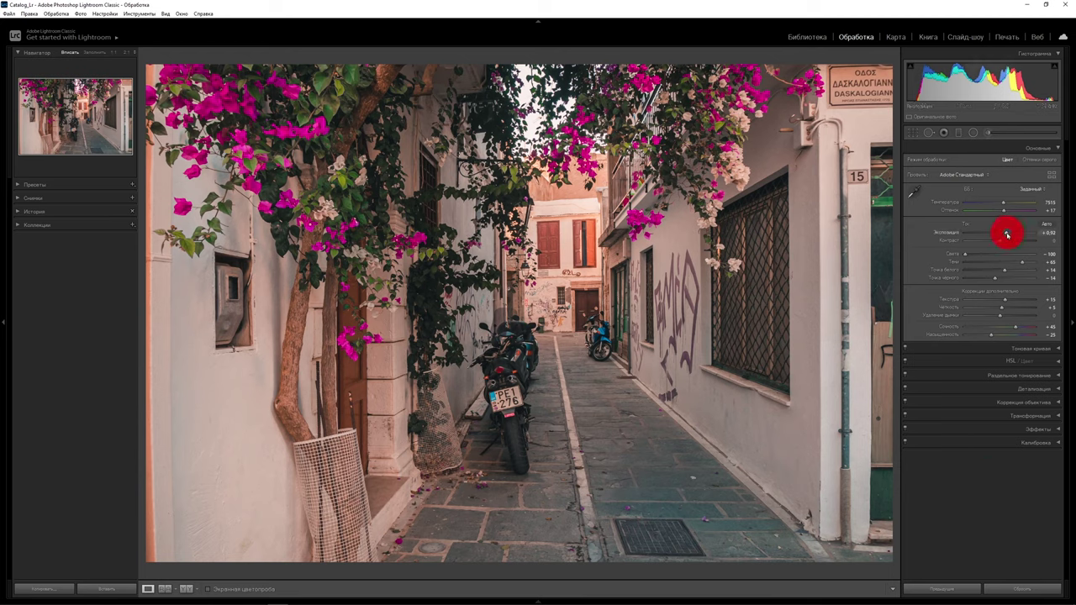
pyautogui.click(1026, 261)
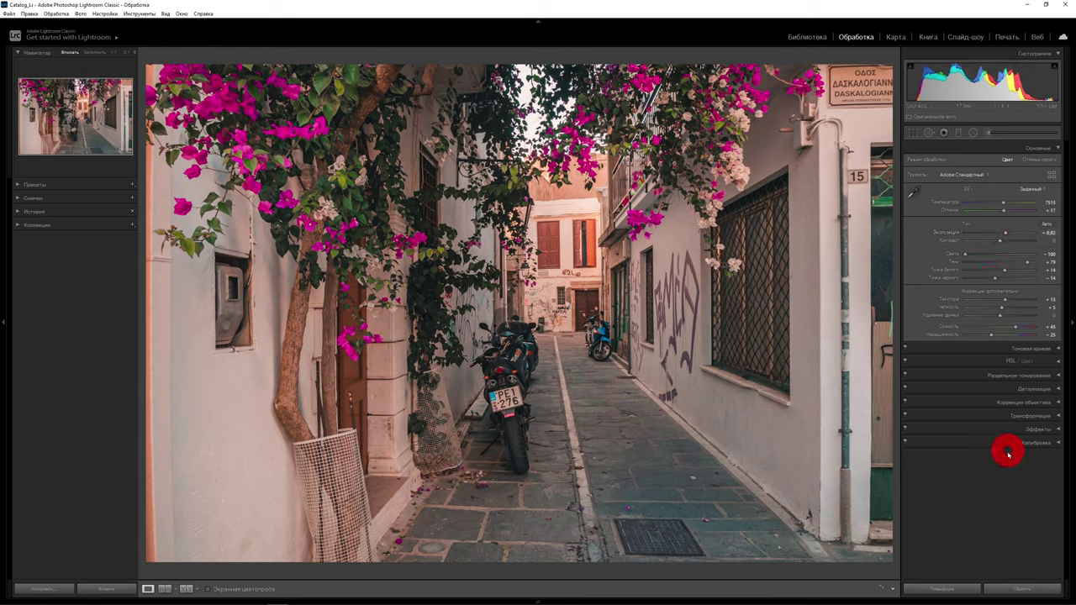
pyautogui.click(997, 334)
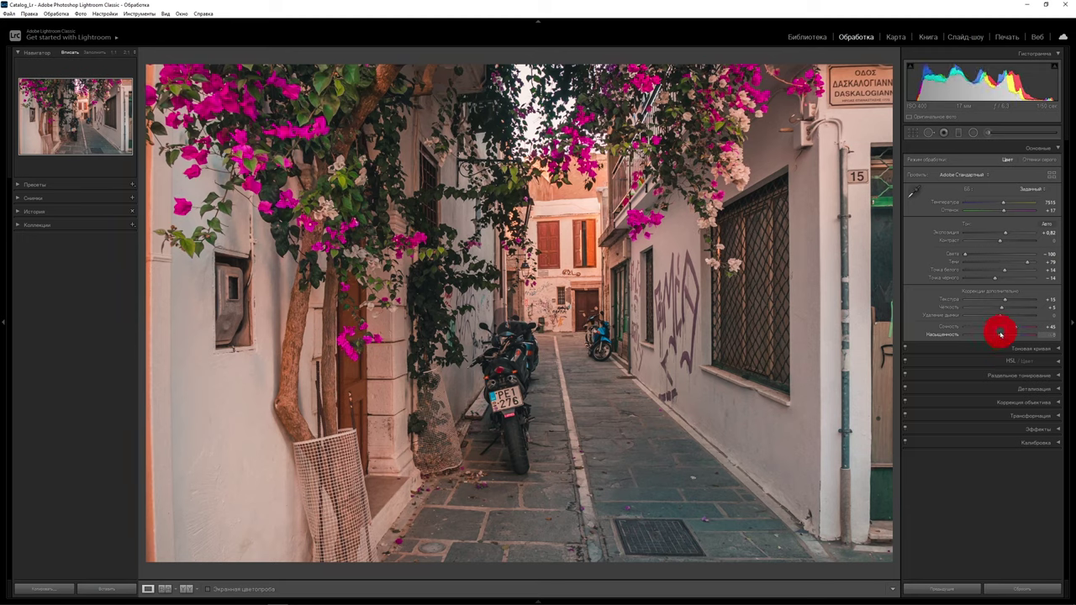
pyautogui.moveTo(997, 334); pyautogui.dragTo(995, 334)
# Drag a crop corner inward for a tighter framing and apply the crop.
pyautogui.click(915, 132)
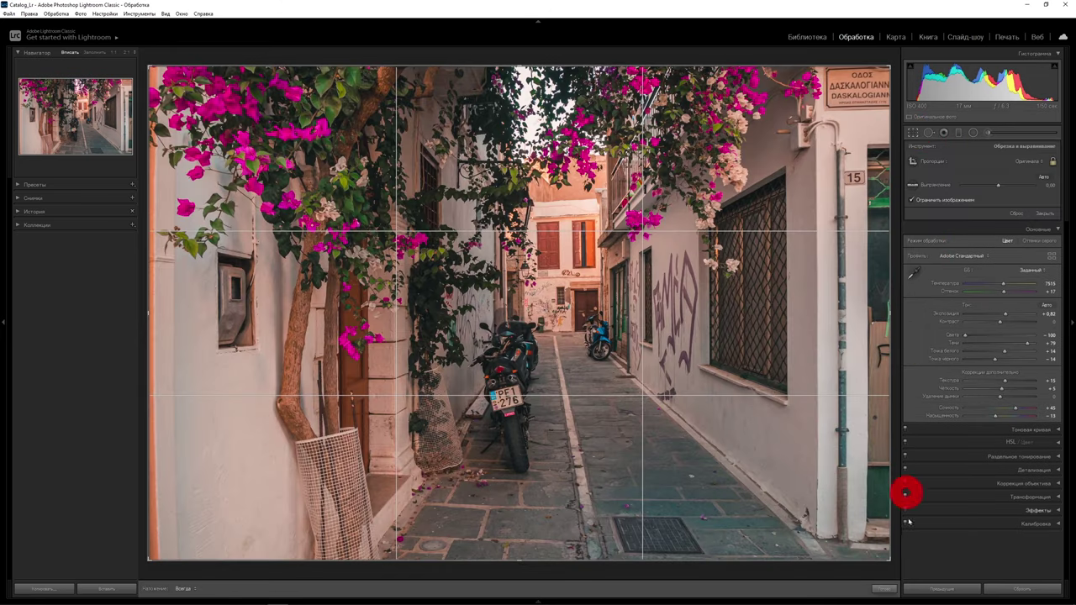
pyautogui.moveTo(888, 558); pyautogui.dragTo(878, 553)
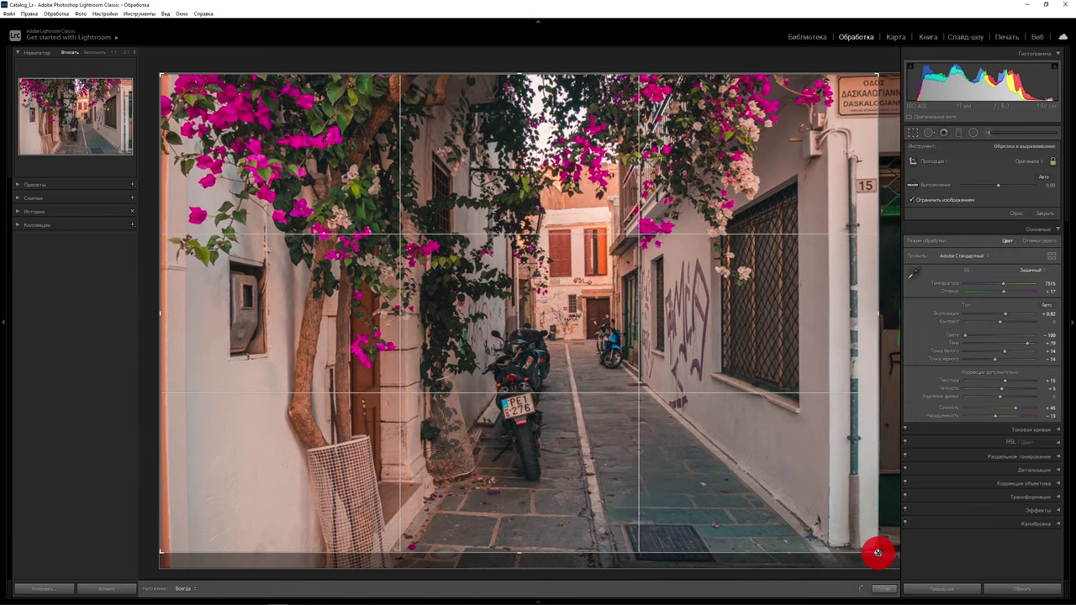
pyautogui.press('Return')
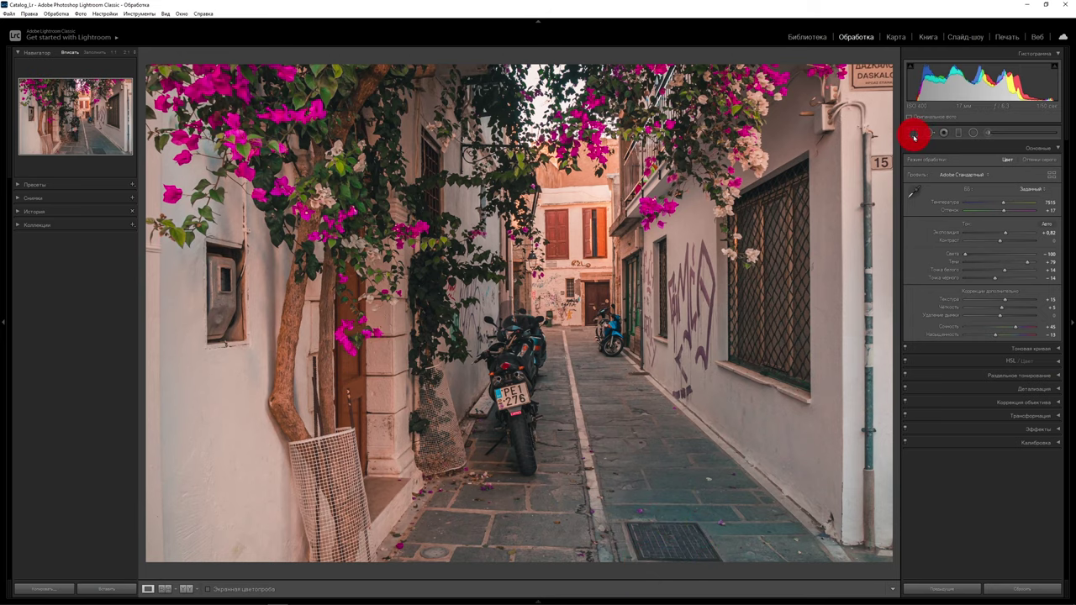
# Refine the crop's bottom corners to straighten the photo slightly and apply it.
pyautogui.click(913, 133)
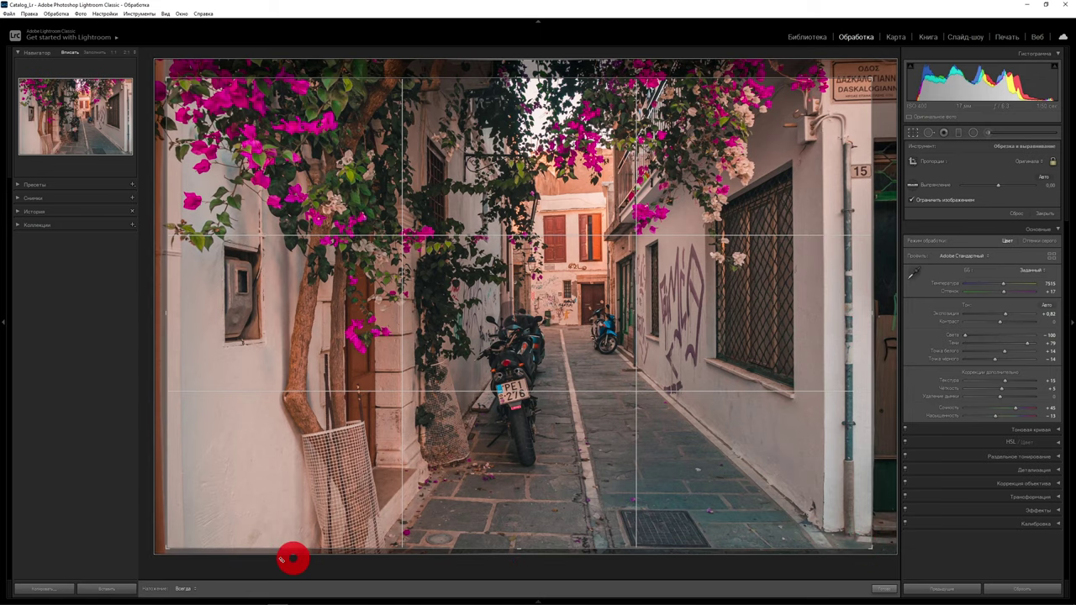
pyautogui.moveTo(168, 548); pyautogui.dragTo(168, 546)
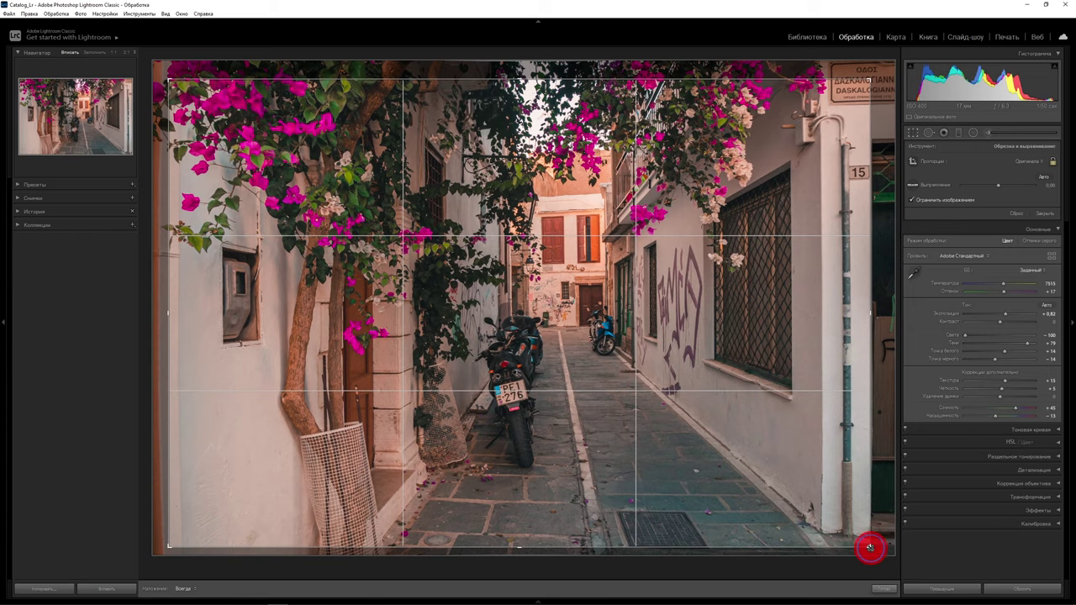
pyautogui.moveTo(870, 547); pyautogui.dragTo(835, 571)
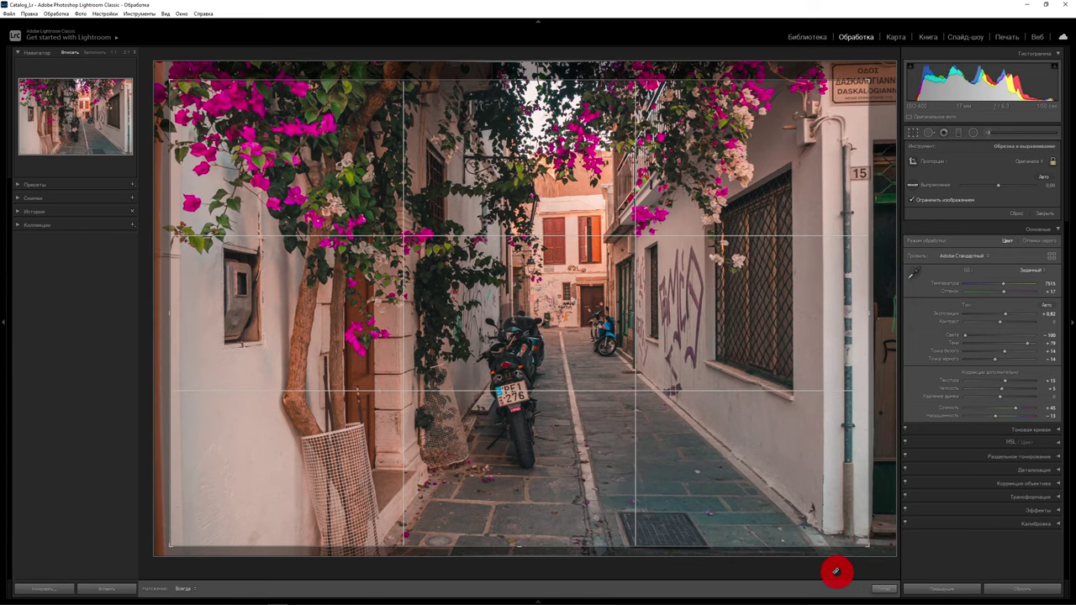
pyautogui.press('Return')
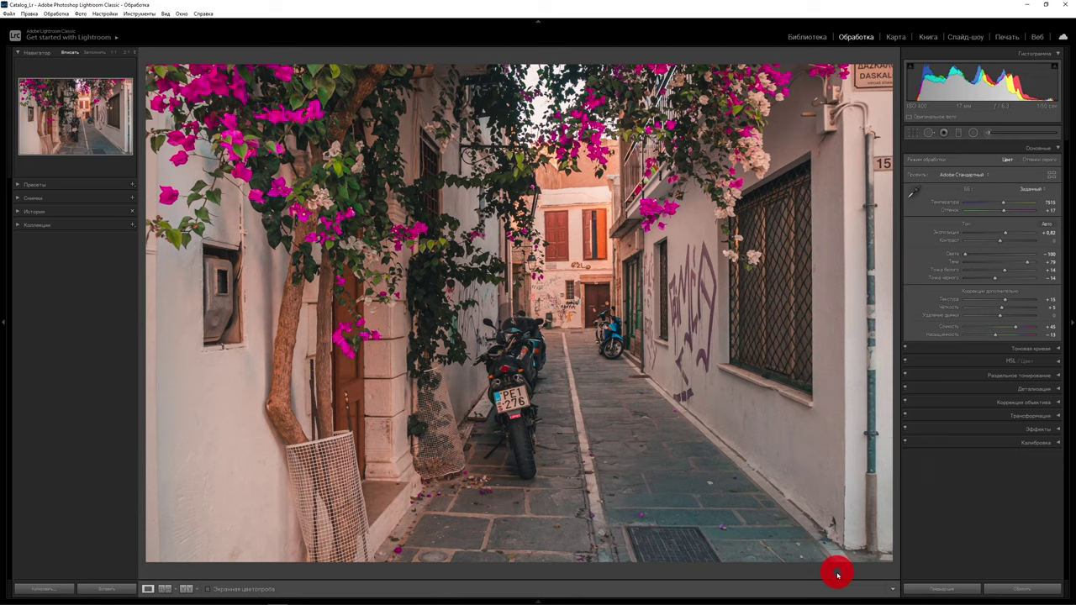